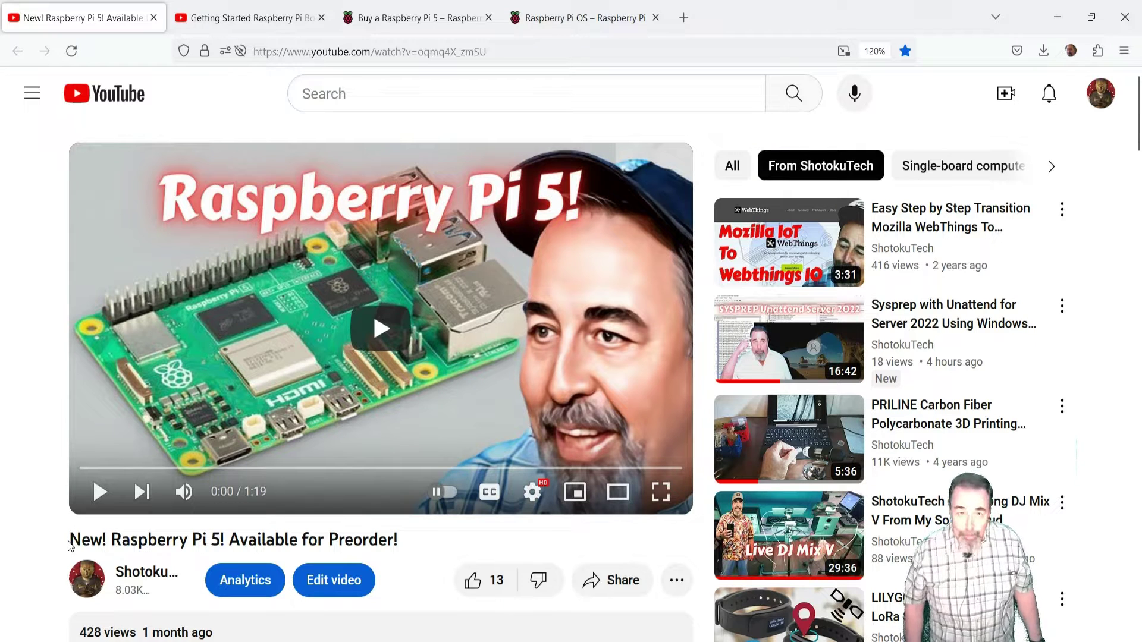
Step: Highlight the Pi 5 preorder and Bookworm getting-started video titles, ending on the Raspberry Pi 5 product page
mouse_move(82, 540)
mouse_down()
mouse_move(404, 546)
mouse_move(67, 535)
mouse_up()
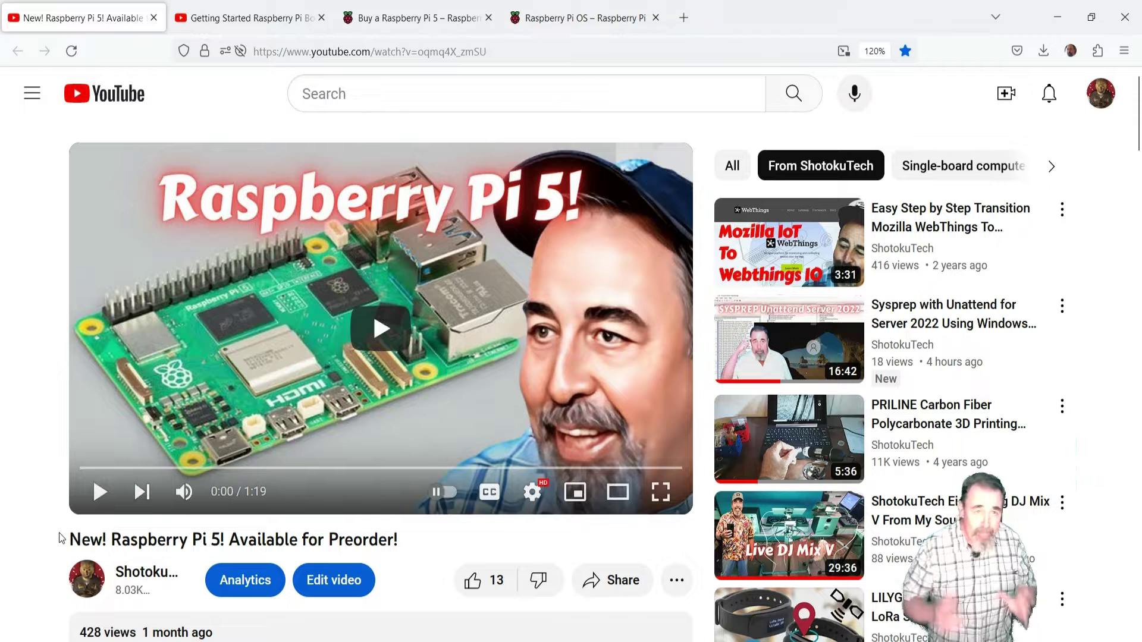
click(259, 22)
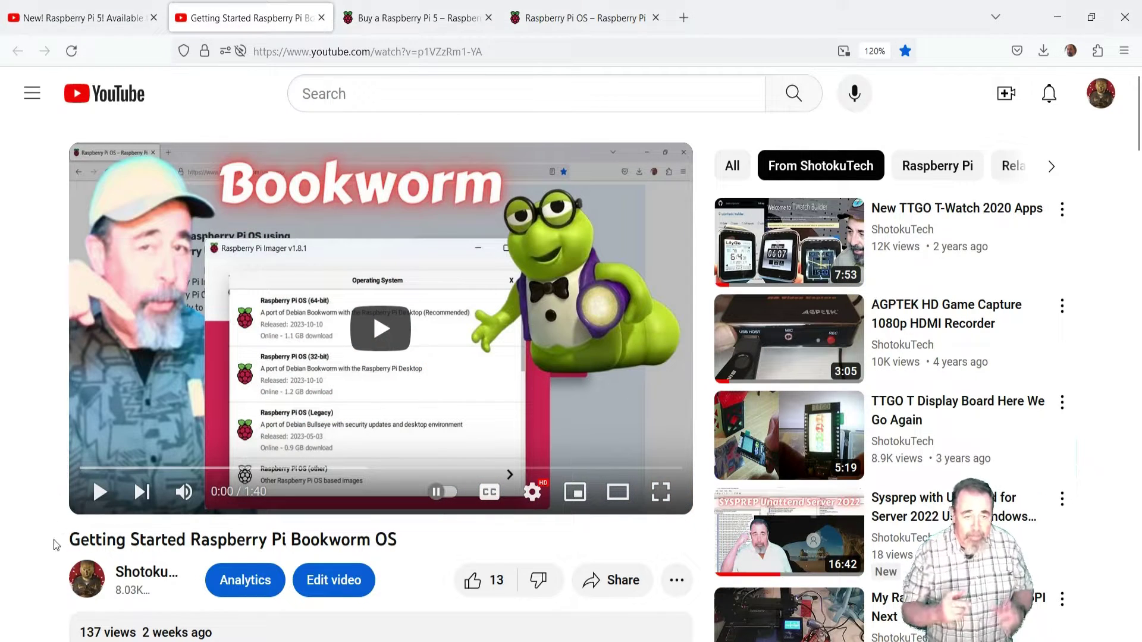
mouse_move(65, 546)
mouse_down()
mouse_move(371, 545)
mouse_move(64, 538)
mouse_up()
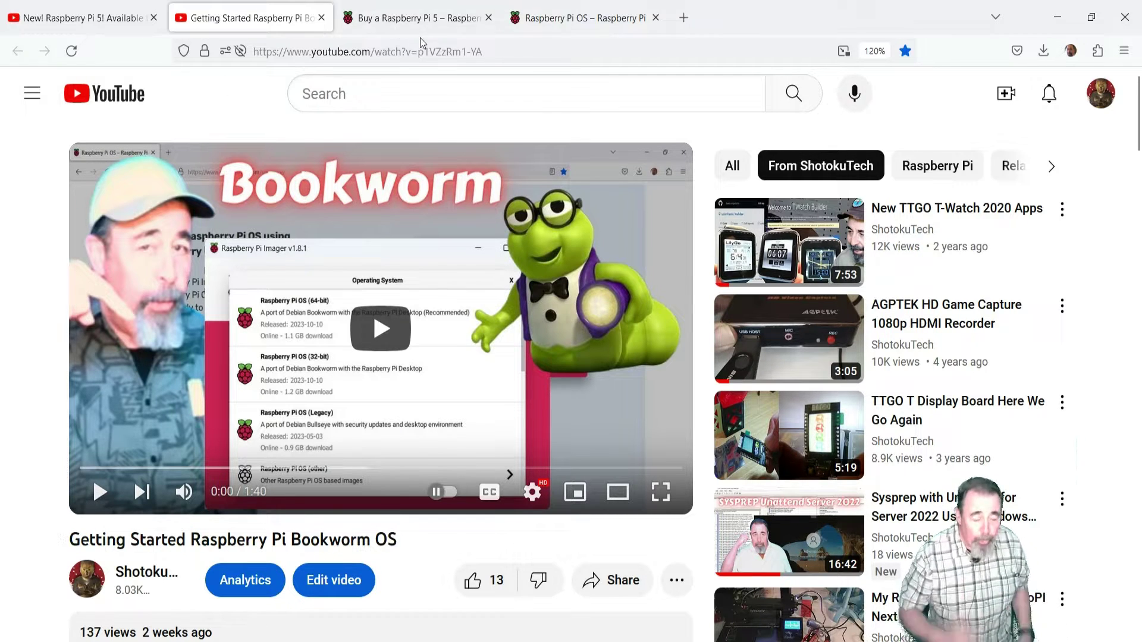
click(424, 19)
Step: Scroll the Pi 5 product page down to the case, 27W USB-C power supply and active cooler
scroll(465, 389, down, 15)
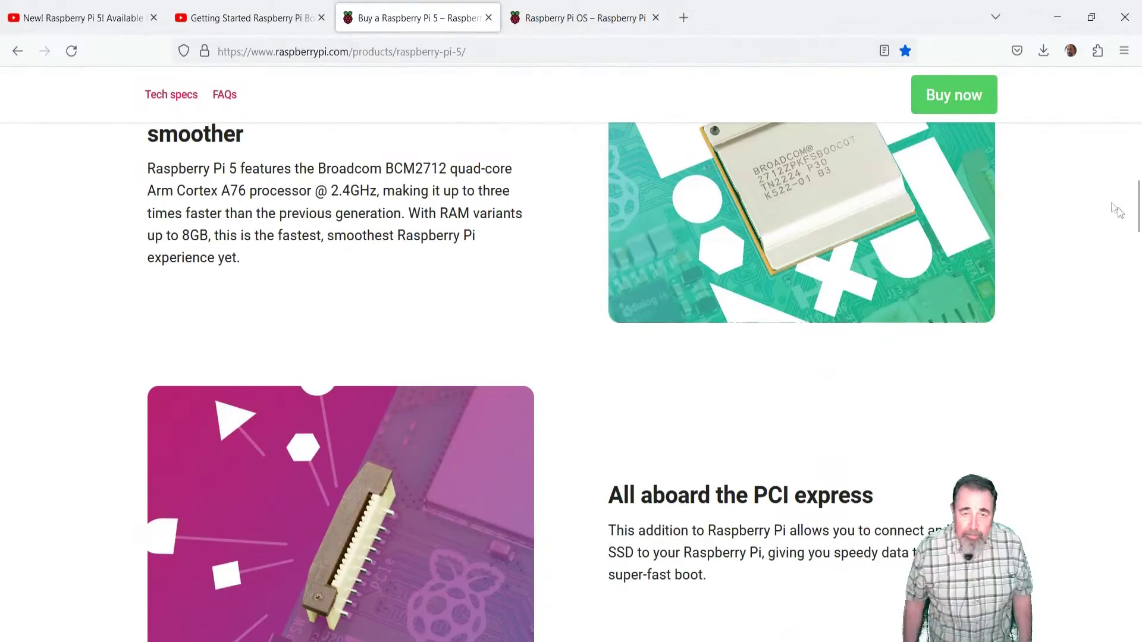
drag(1137, 209, 1137, 386)
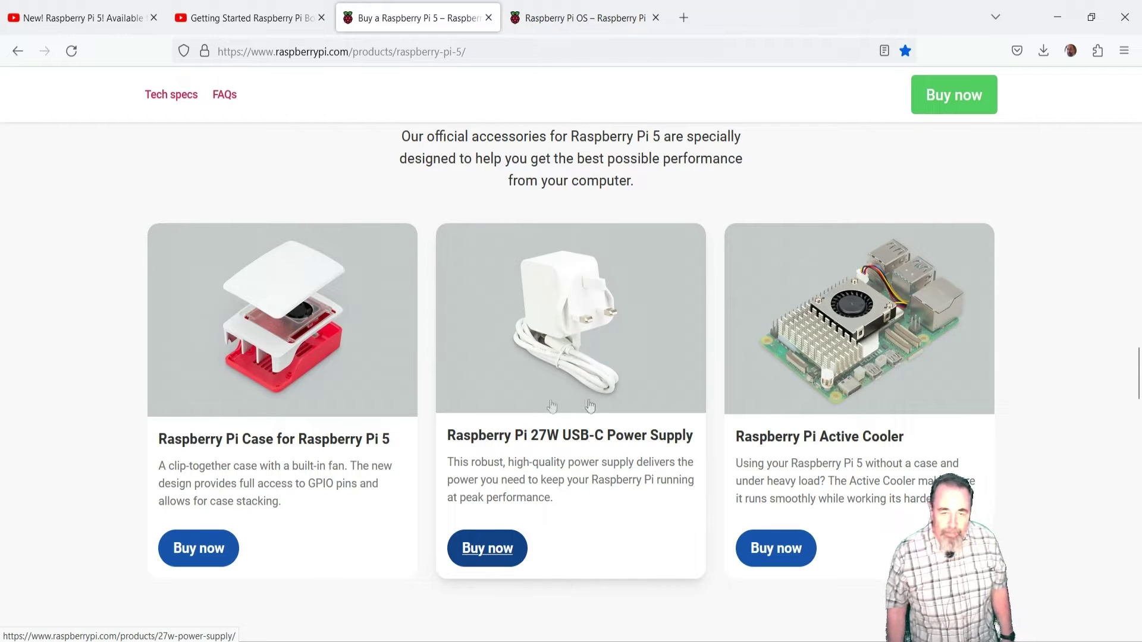
drag(458, 440, 581, 447)
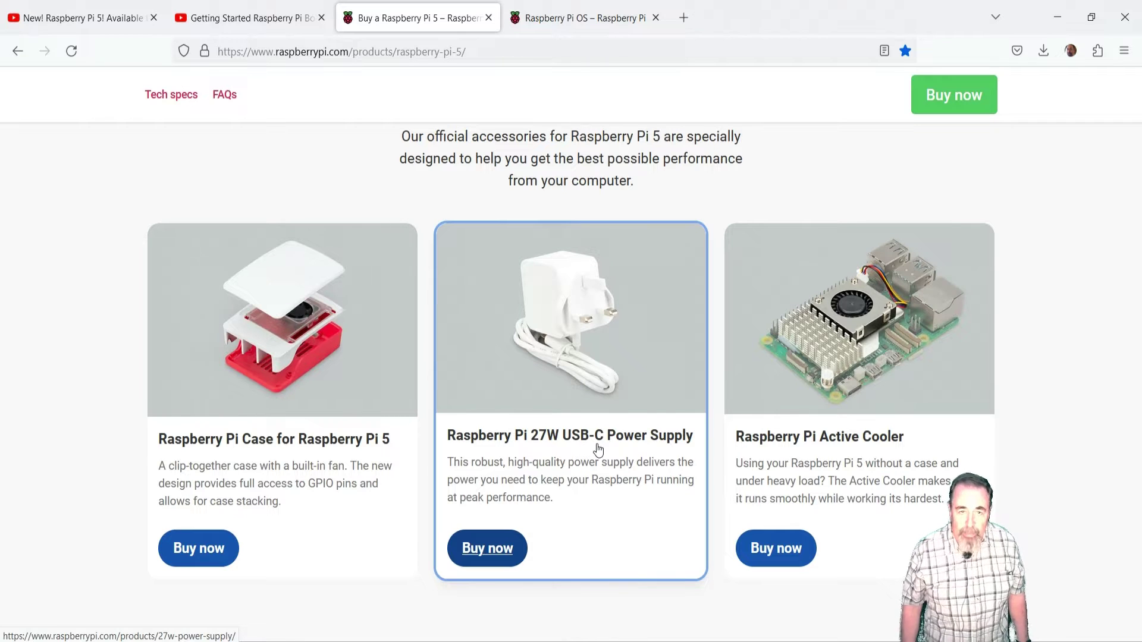
click(681, 21)
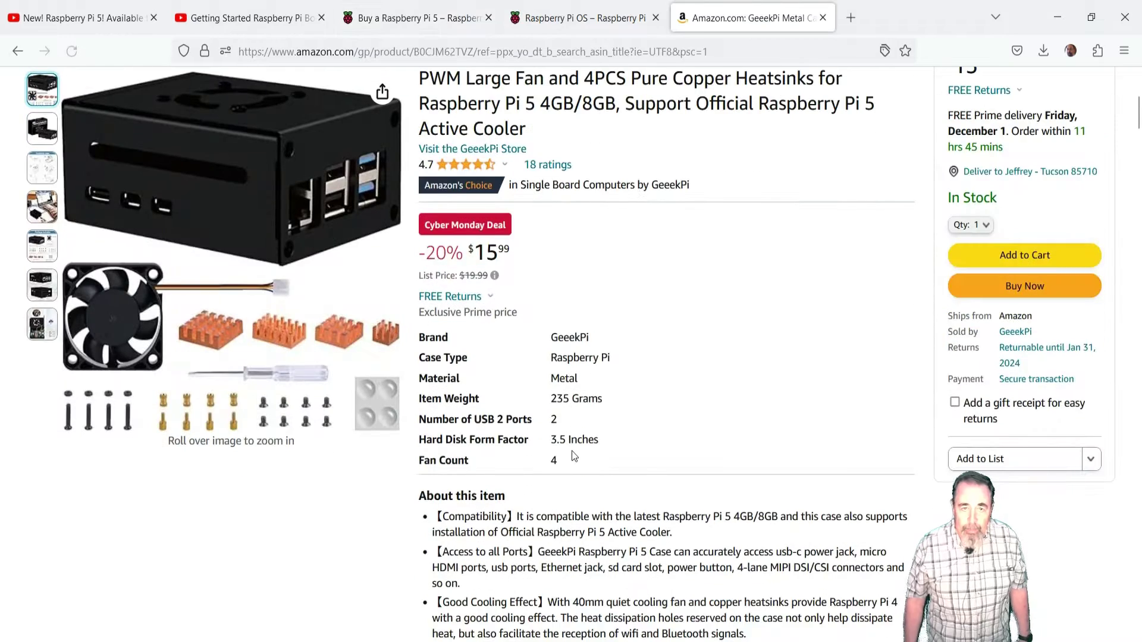
Step: Zoom into the main product image of the $15.99 GeeekPi metal case on Amazon
scroll(574, 457, up, 2)
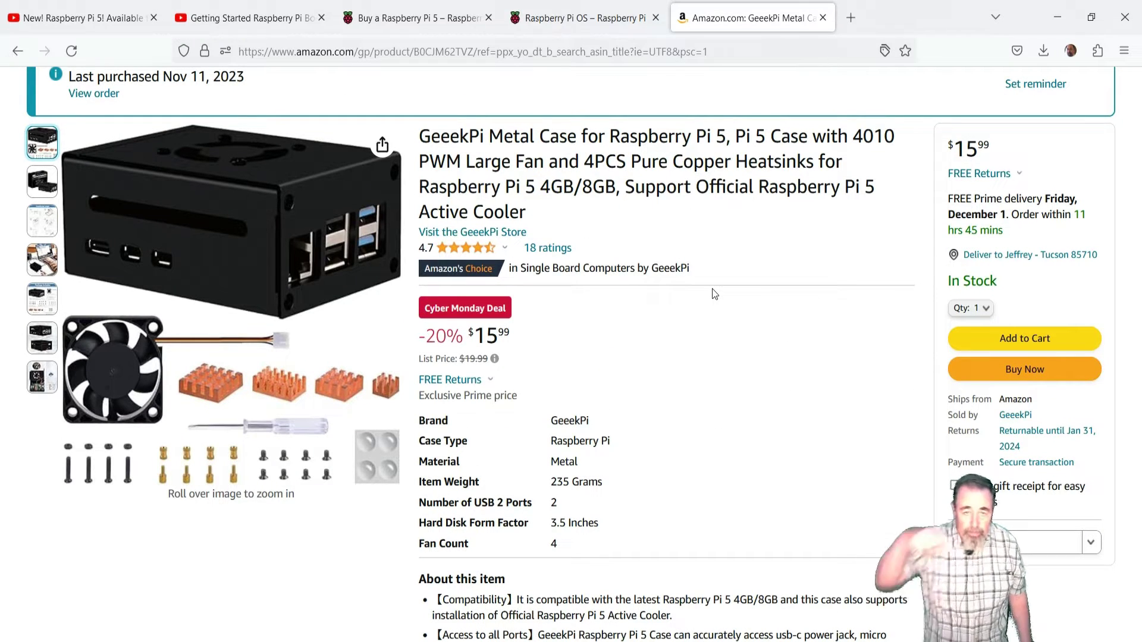
mouse_move(291, 397)
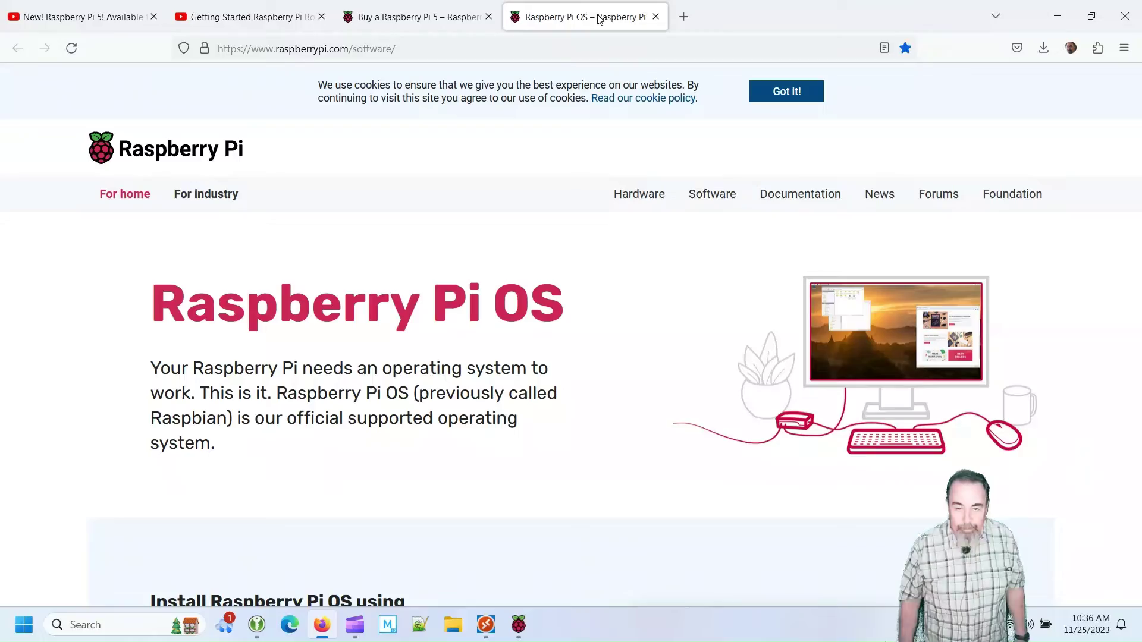
Step: Select Raspberry Pi 5 as the target device in Raspberry Pi Imager
scroll(402, 282, down, 8)
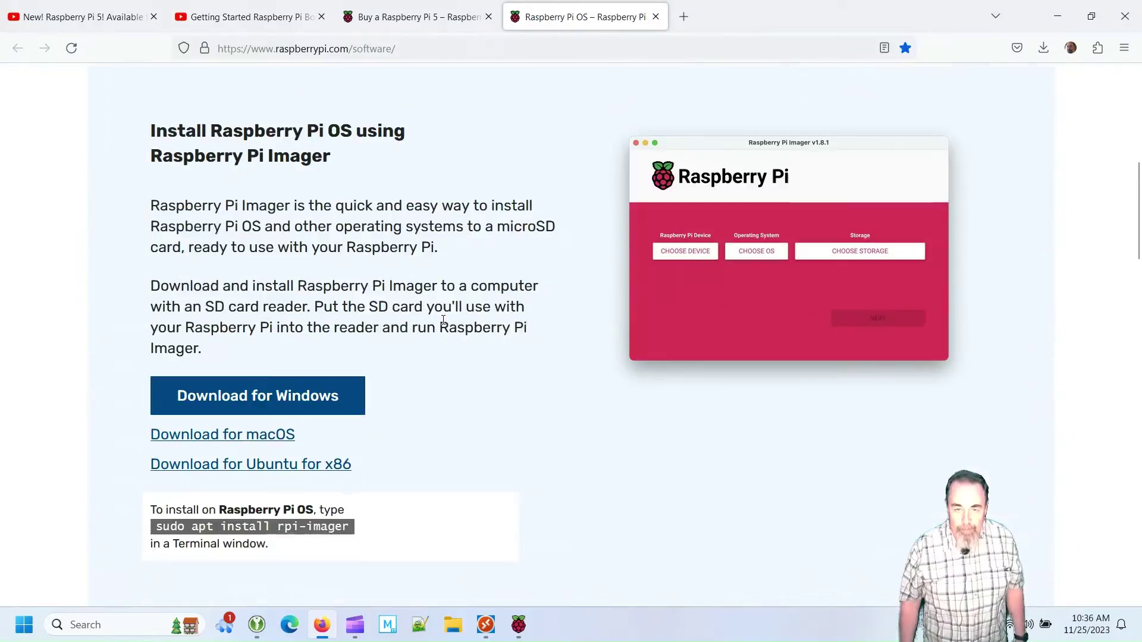
click(520, 627)
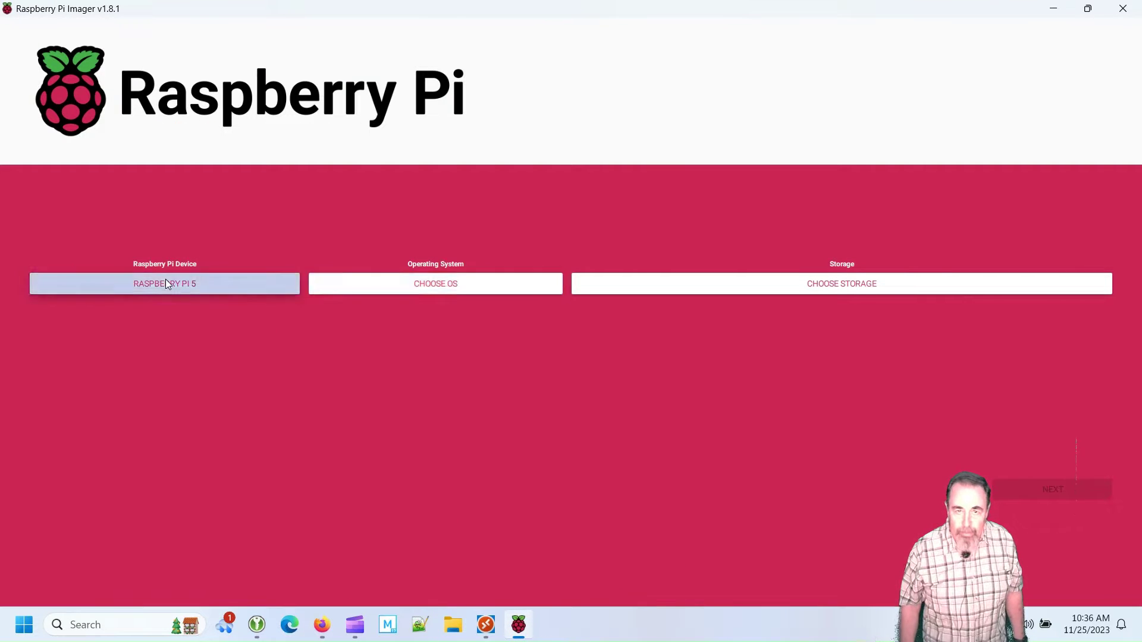
click(166, 283)
click(116, 135)
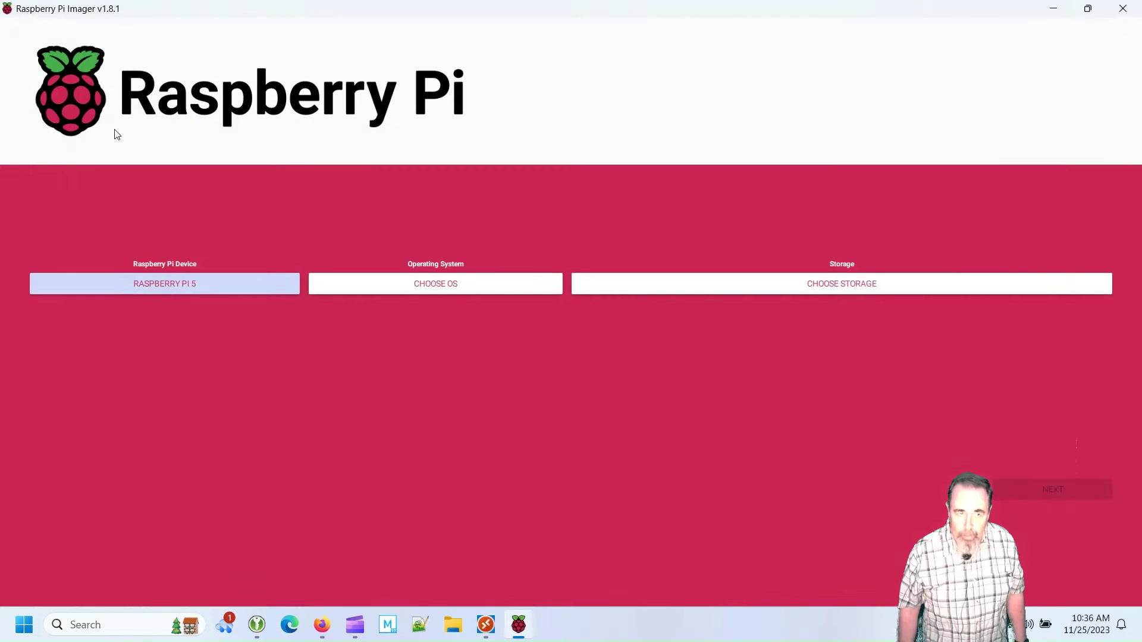
Step: Browse the other Raspberry Pi OS, Ubuntu and misc utility images, returning to the main OS list
click(452, 283)
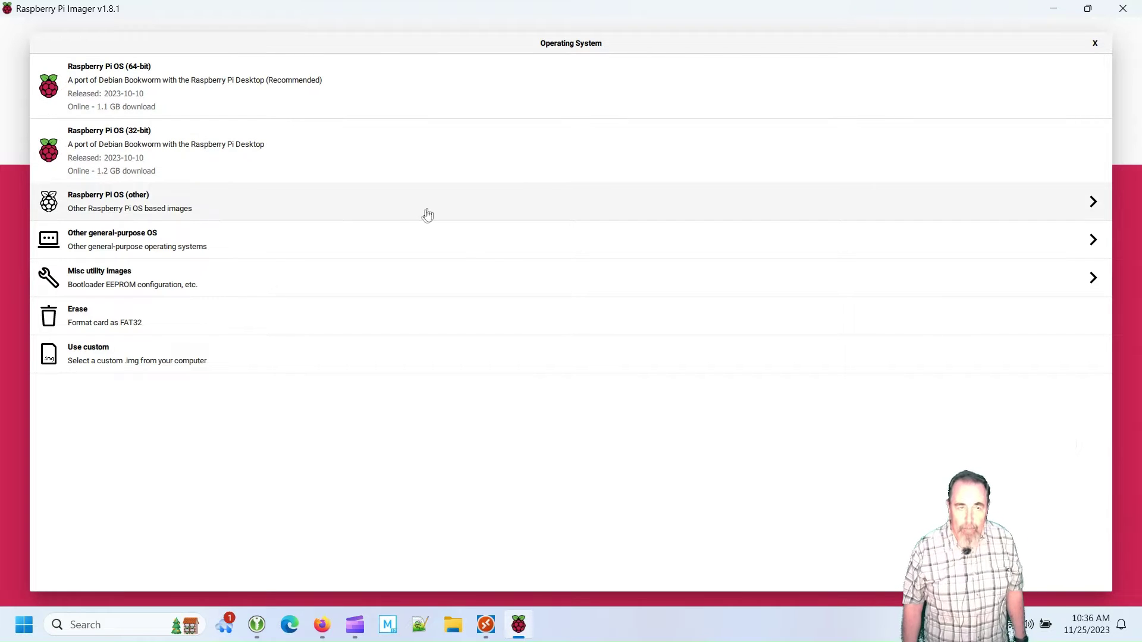
click(427, 213)
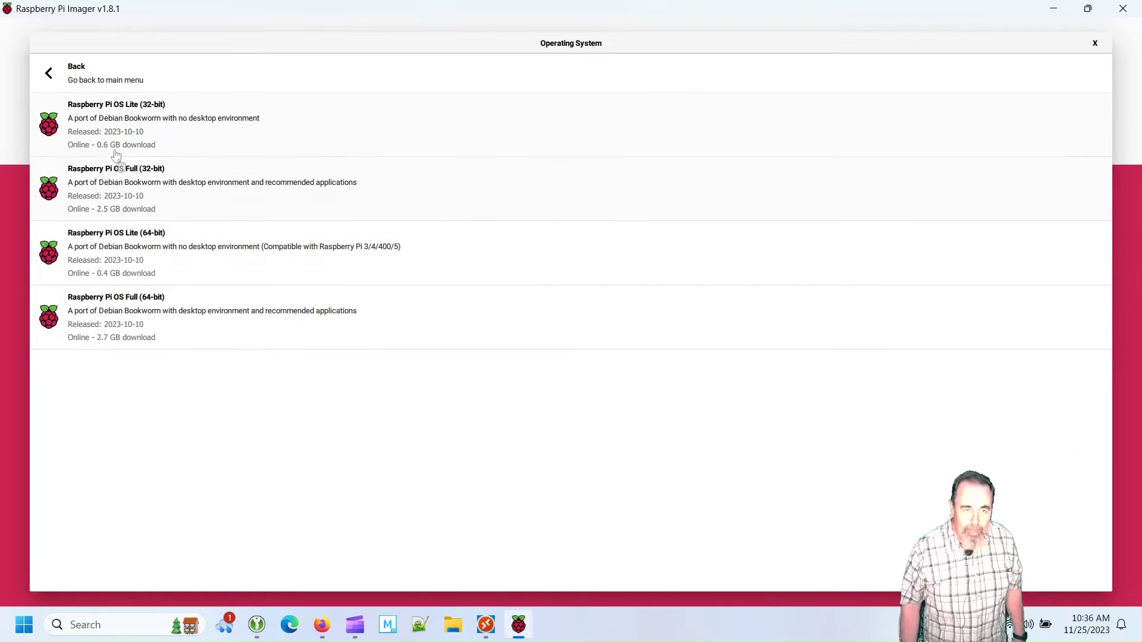
click(52, 81)
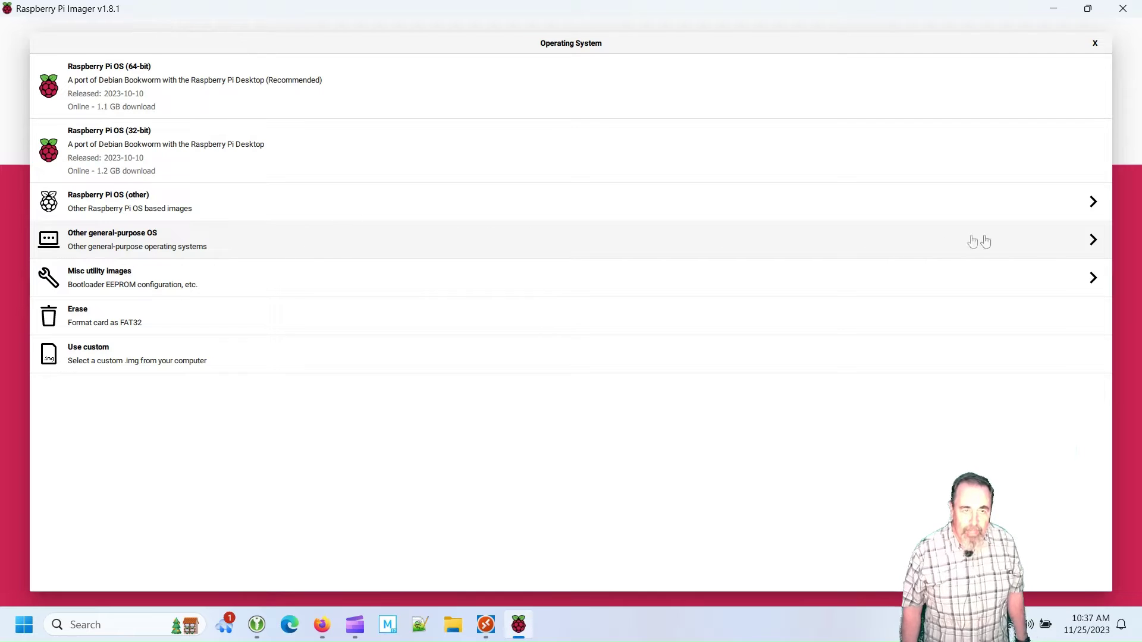
click(1091, 246)
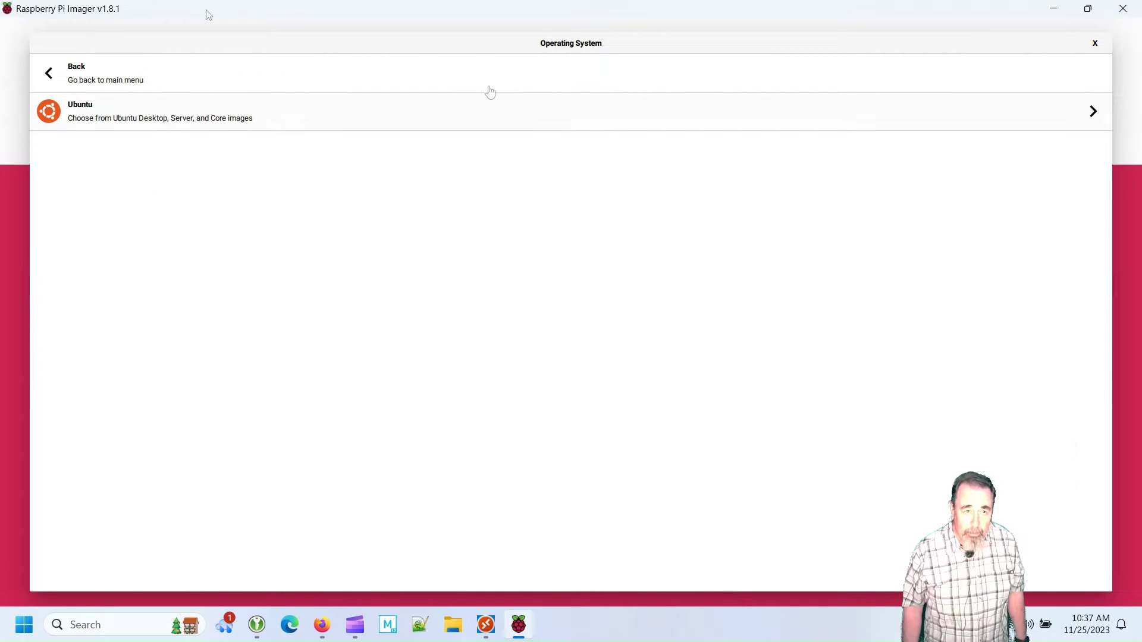
click(210, 120)
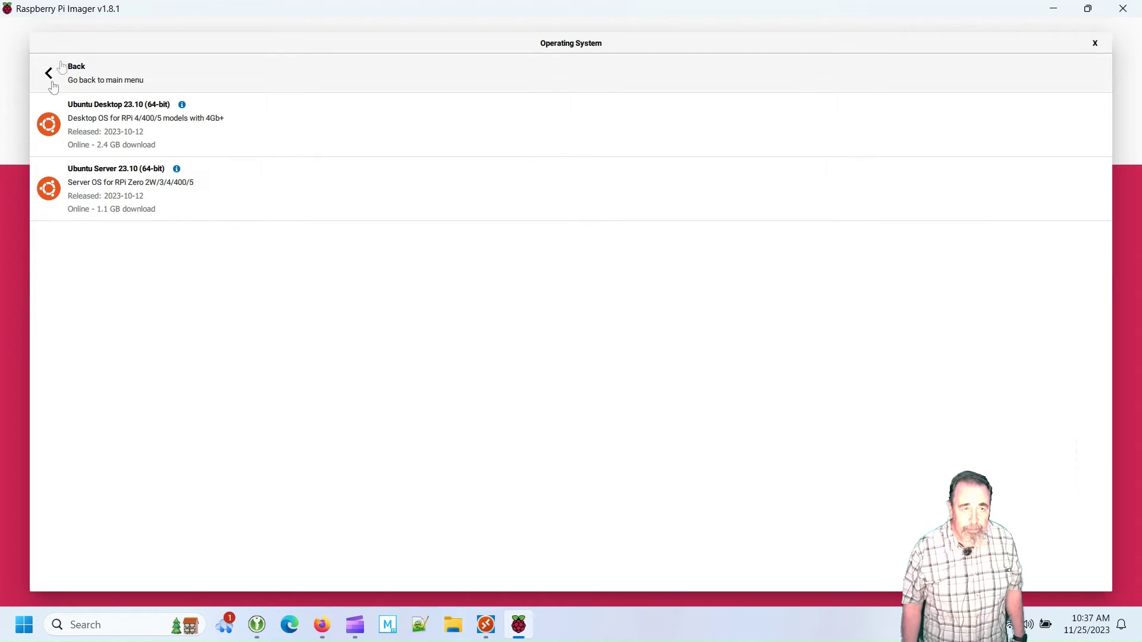
click(52, 85)
click(52, 85)
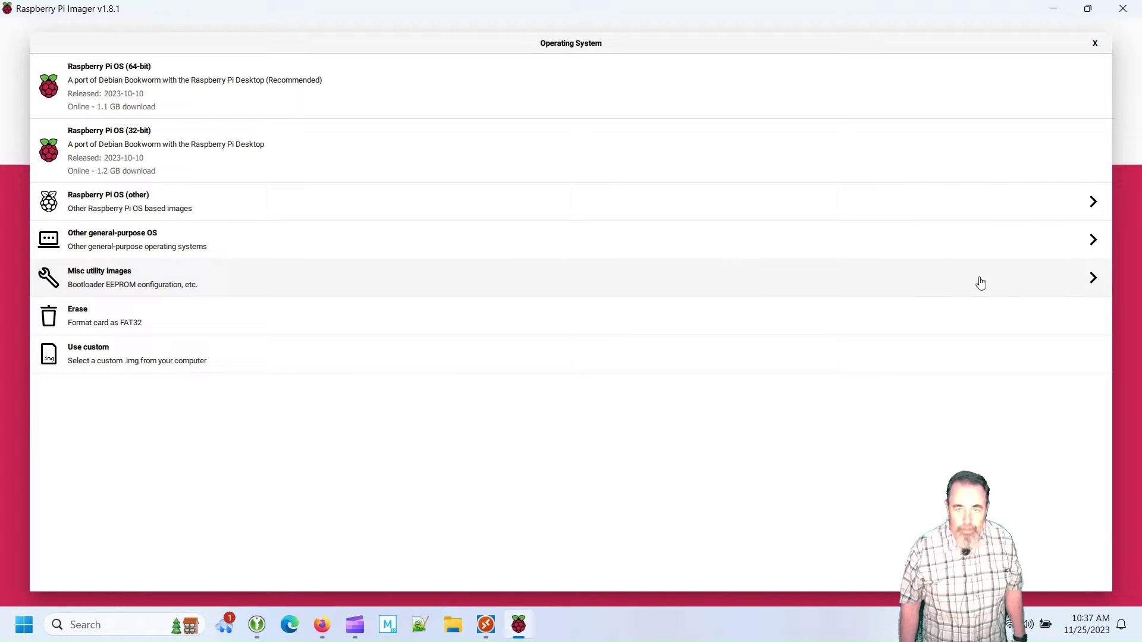
click(1096, 288)
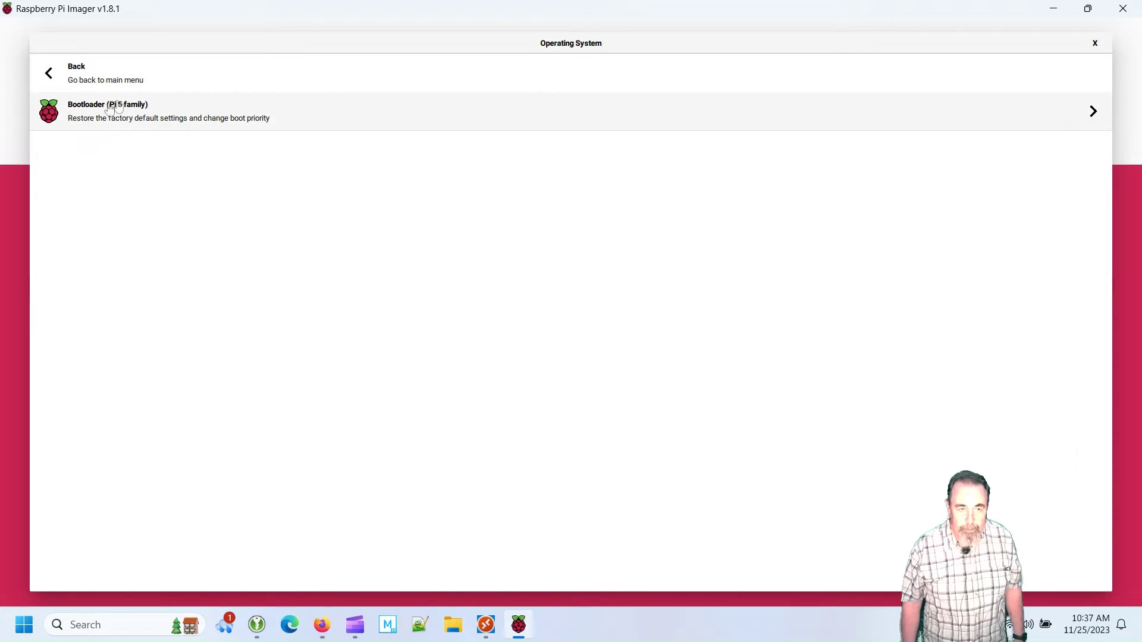
click(45, 79)
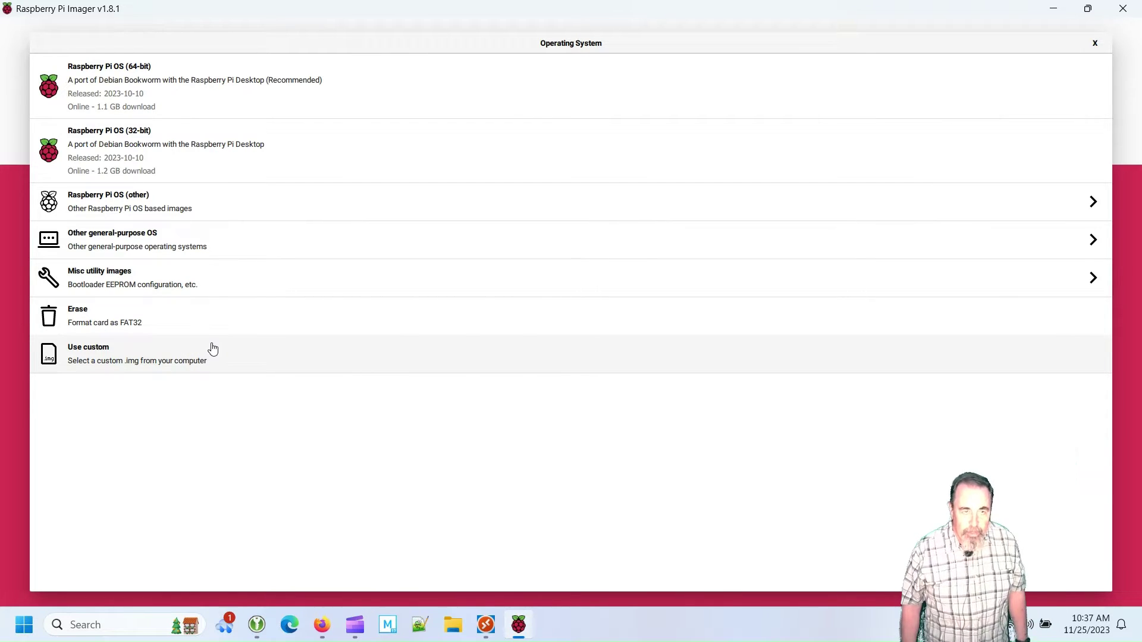
Step: Choose Raspberry Pi OS (64-bit) with Raspberry Pi 5 kept as the device
click(149, 98)
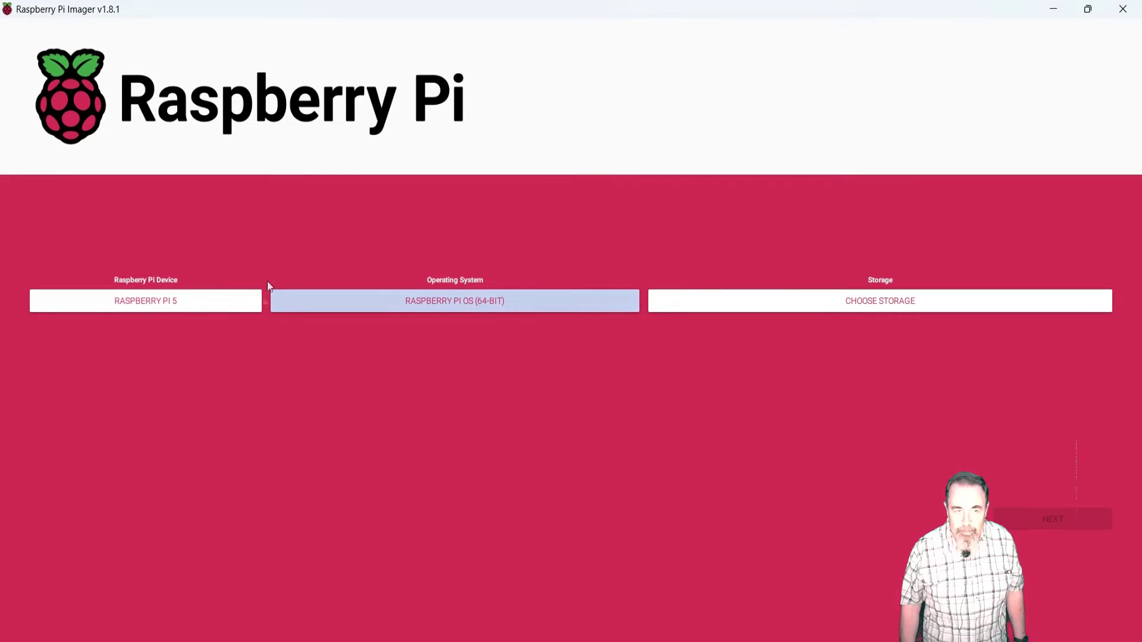
click(189, 306)
click(131, 148)
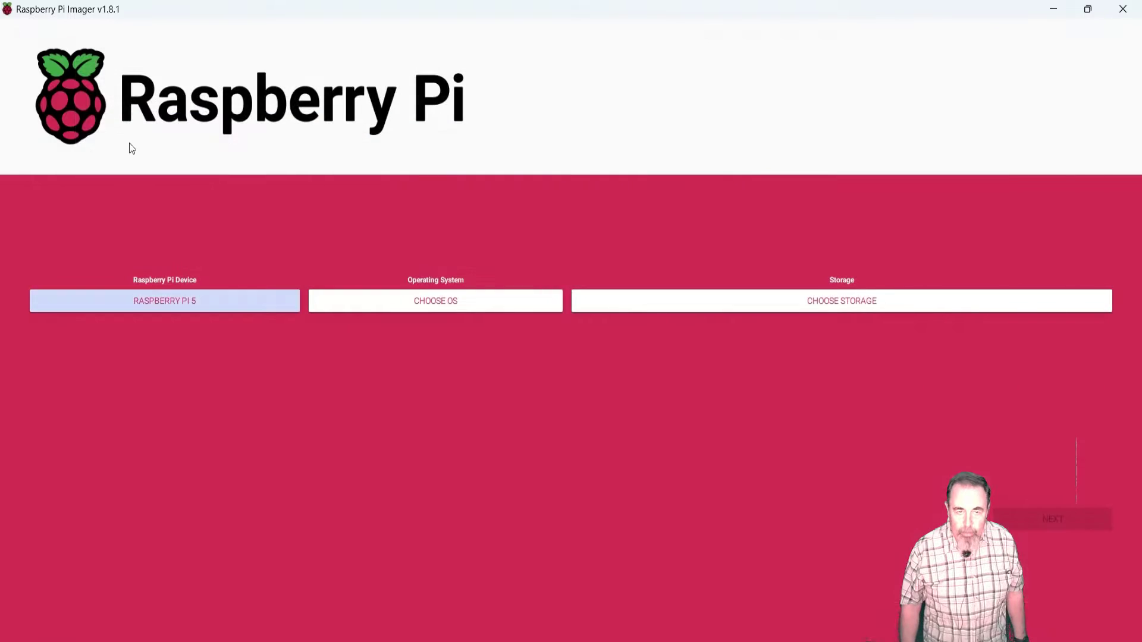
click(382, 304)
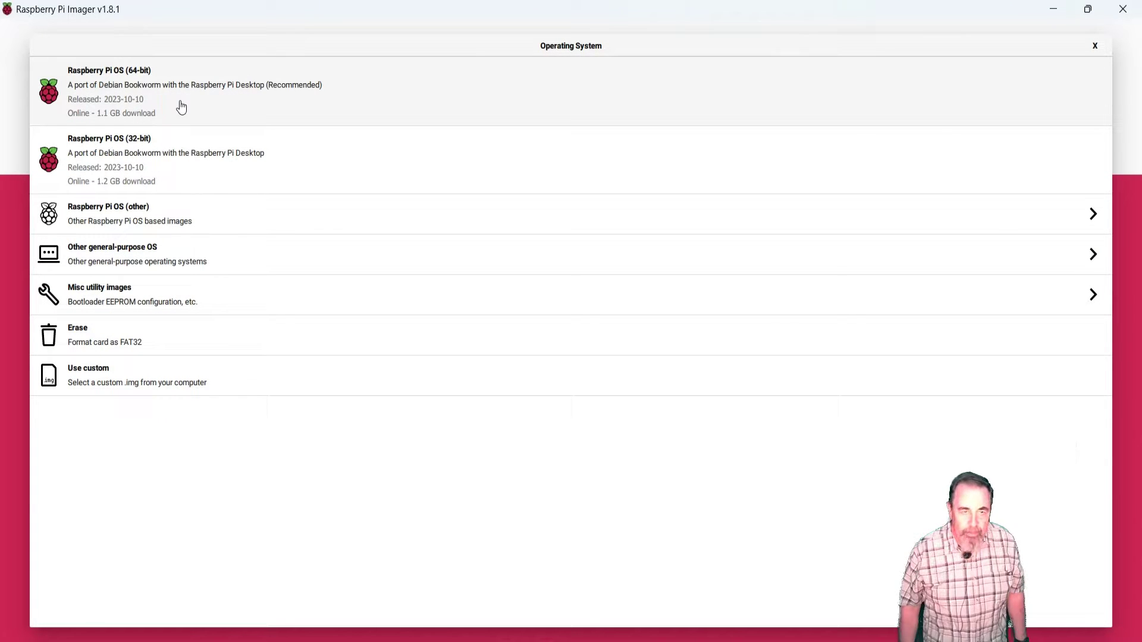
click(182, 107)
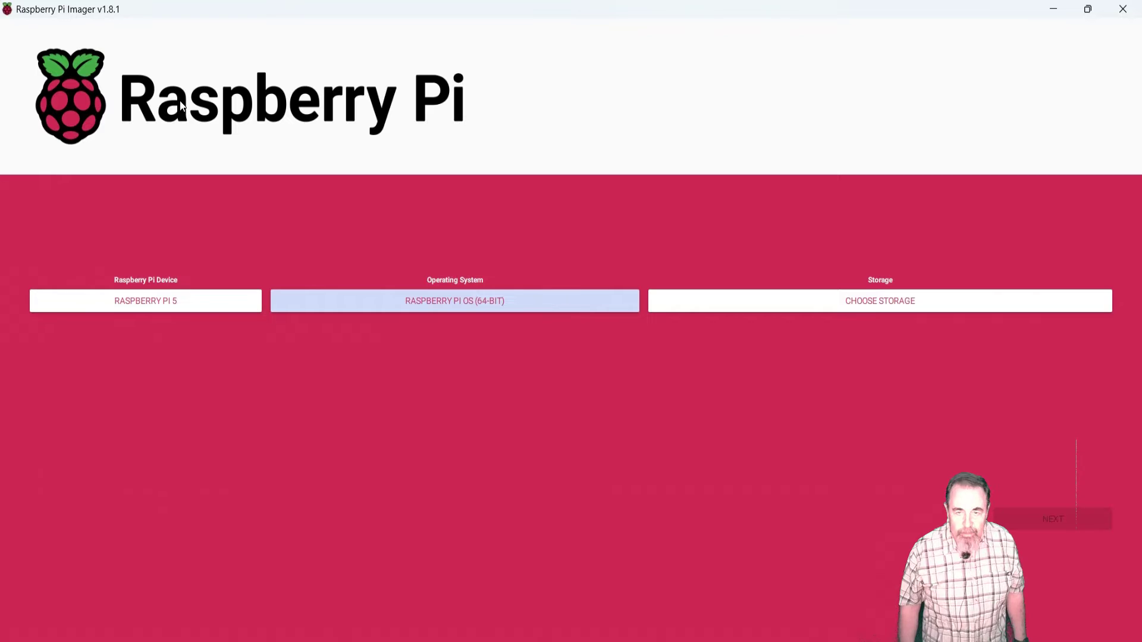
Step: Target the 31.3 GB Generic Mass-Storage USB Device and proceed to the customisation prompt
click(852, 308)
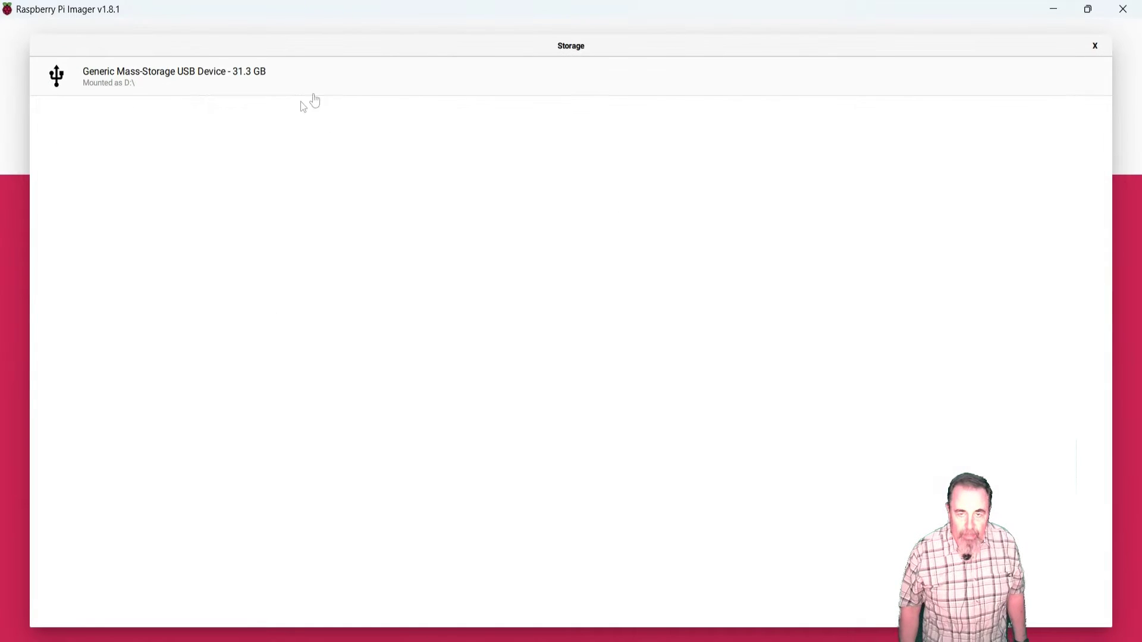
click(321, 86)
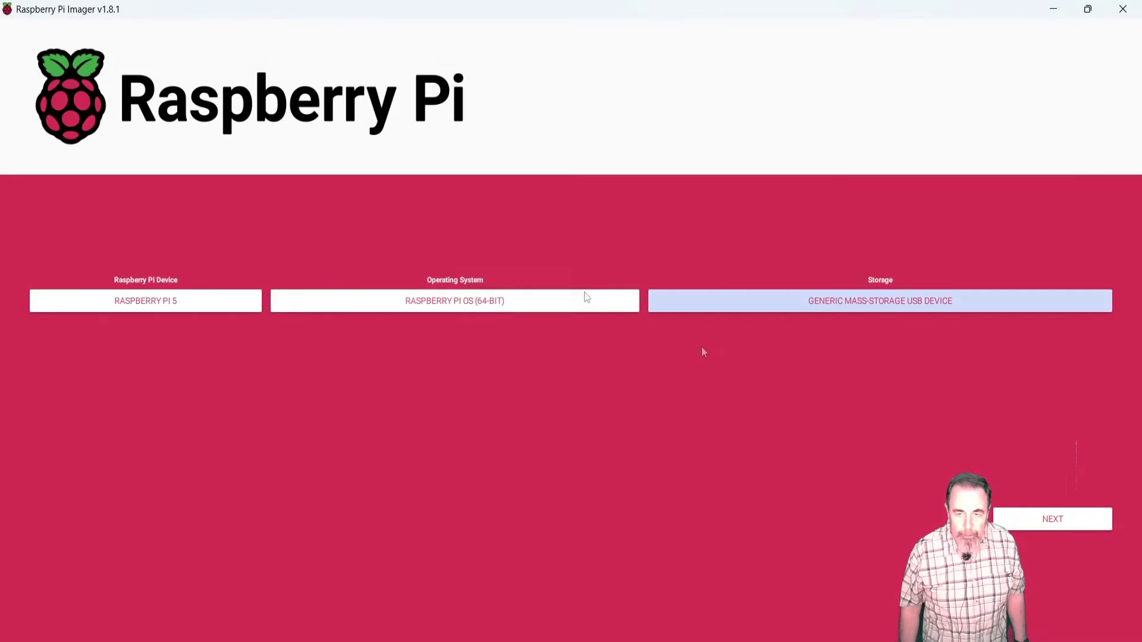
click(1030, 531)
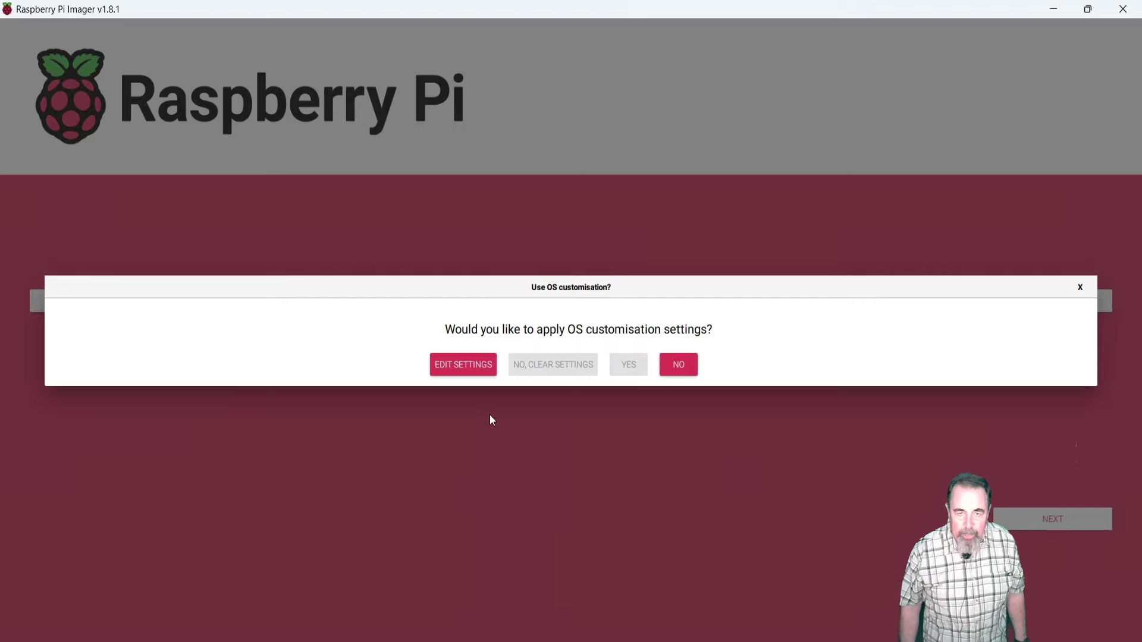
Step: Set the hostname to raspberrypi5 and enter a username and account password
click(464, 365)
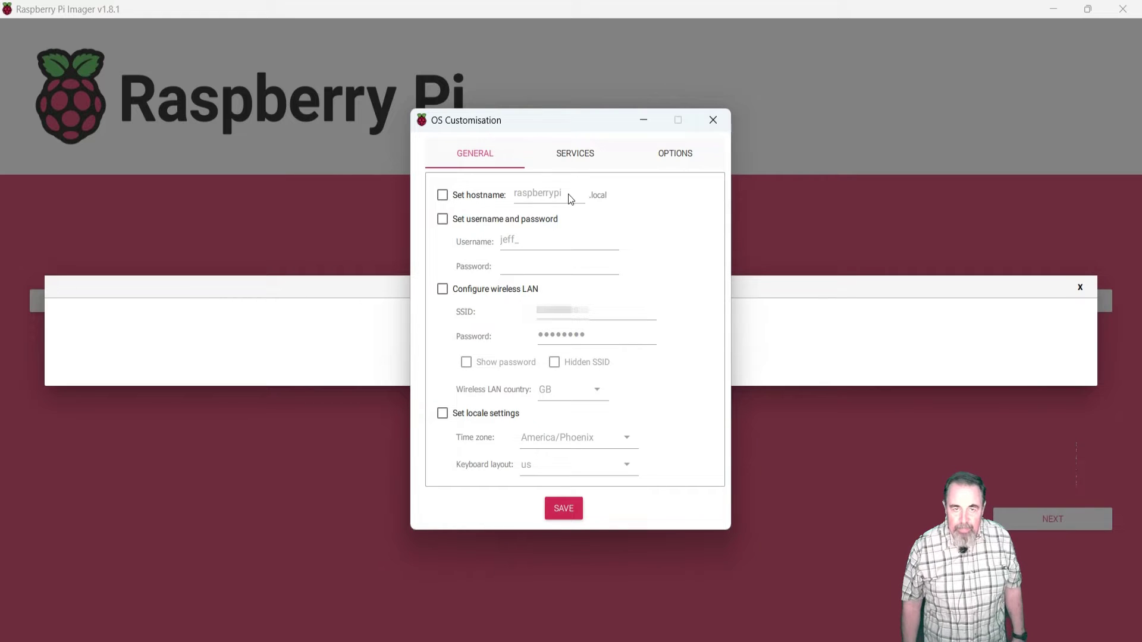
click(443, 195)
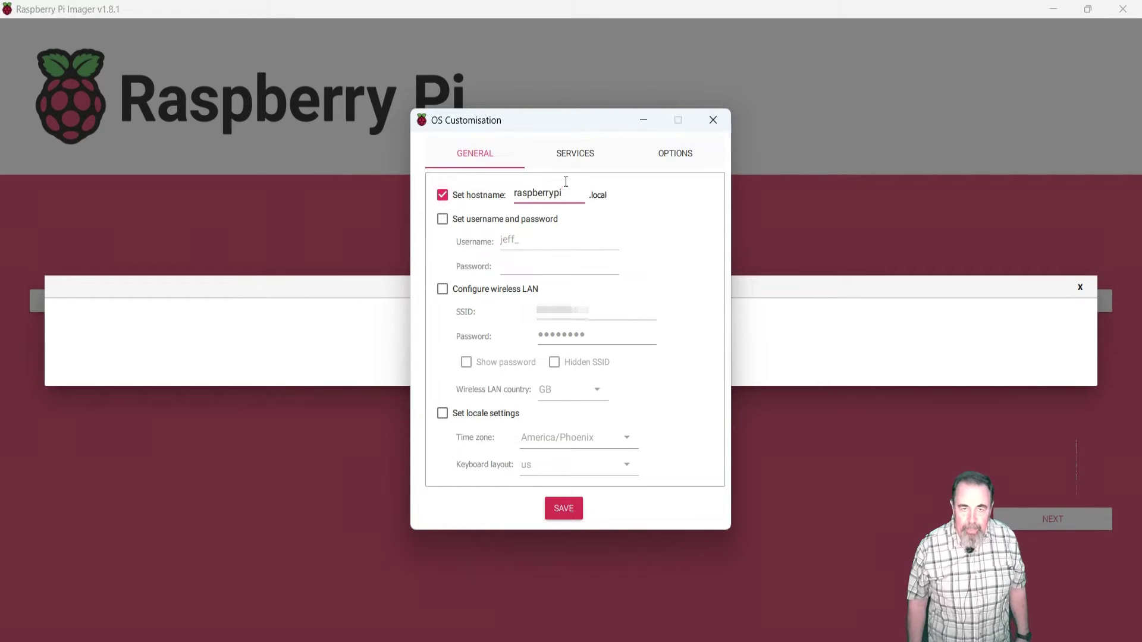
click(572, 184)
text(5)
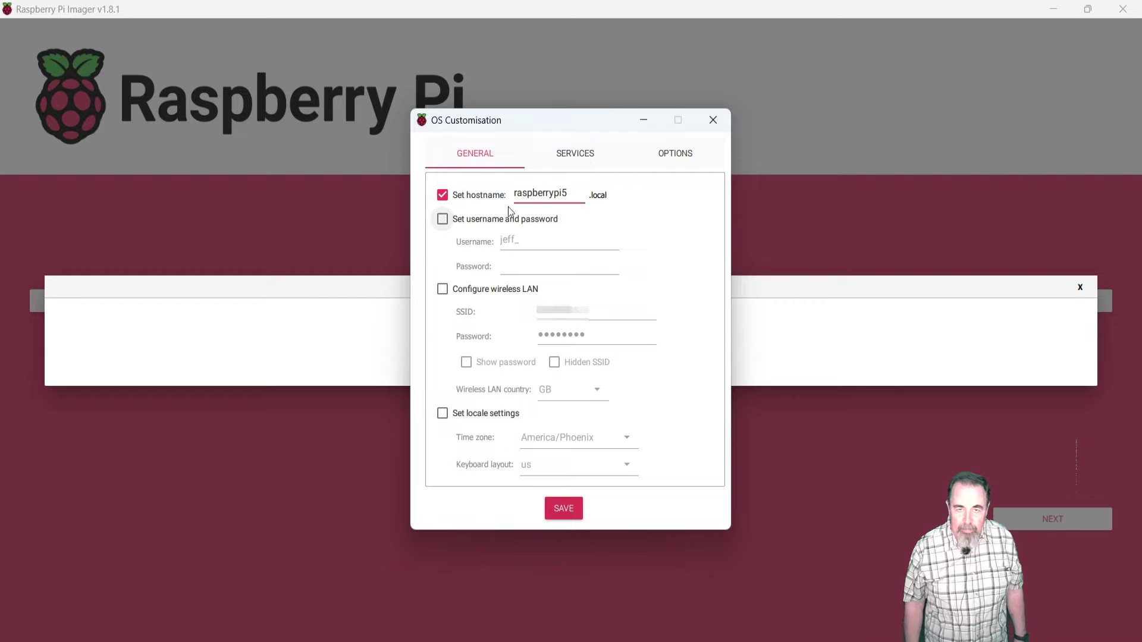
click(443, 219)
click(502, 240)
text(shotokutech)
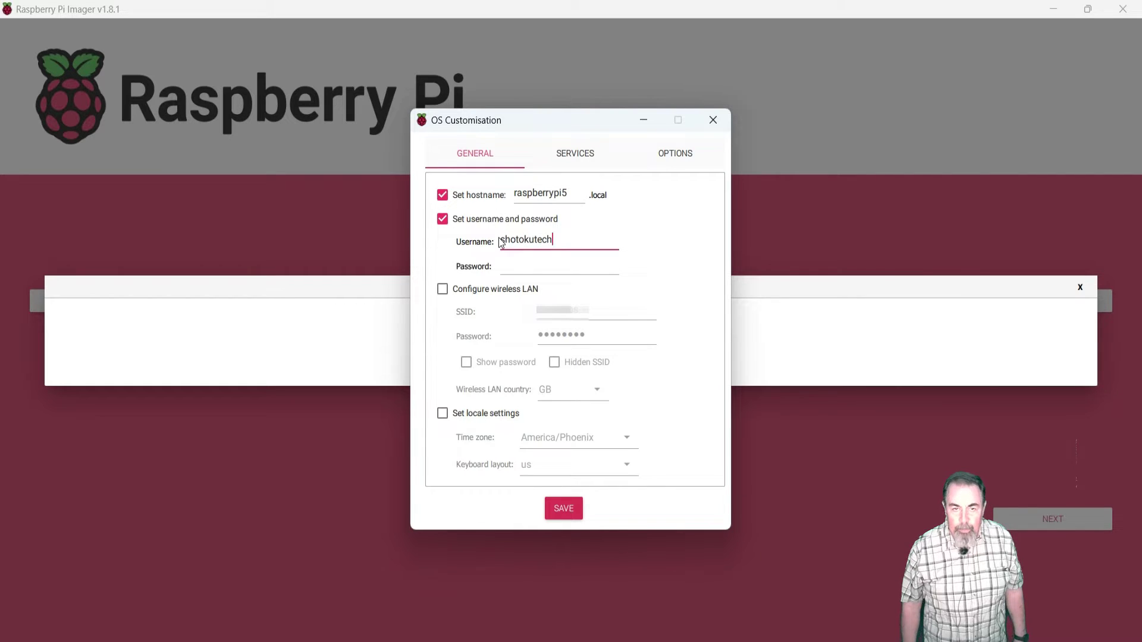
key(Tab)
text(*****)
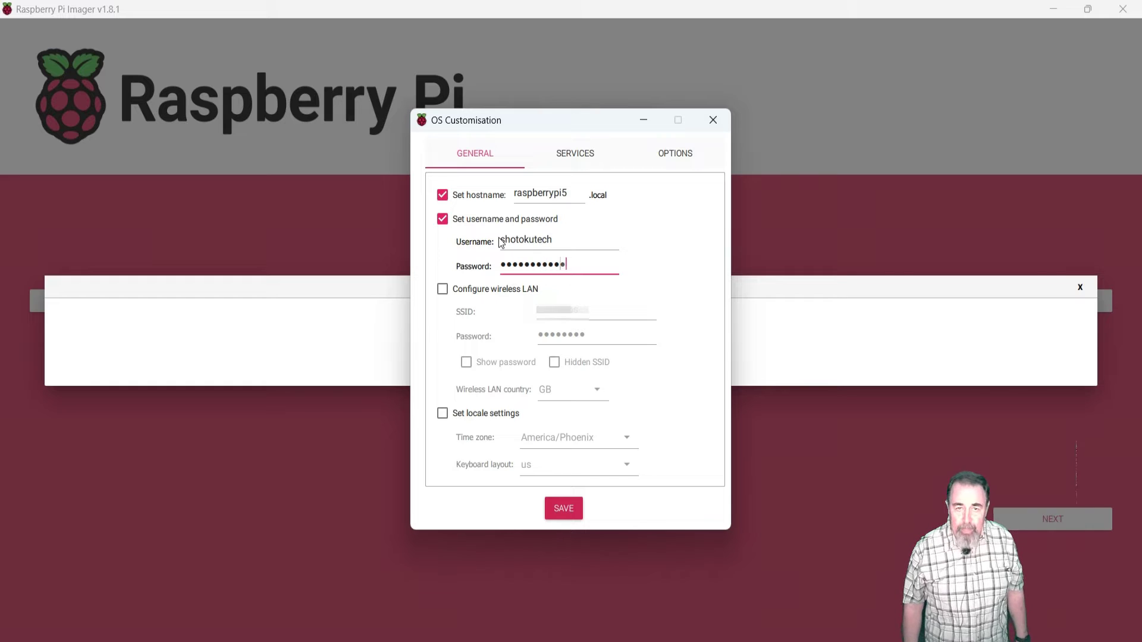
Step: Enable wireless LAN with country US and locale settings with the us keyboard layout
click(481, 291)
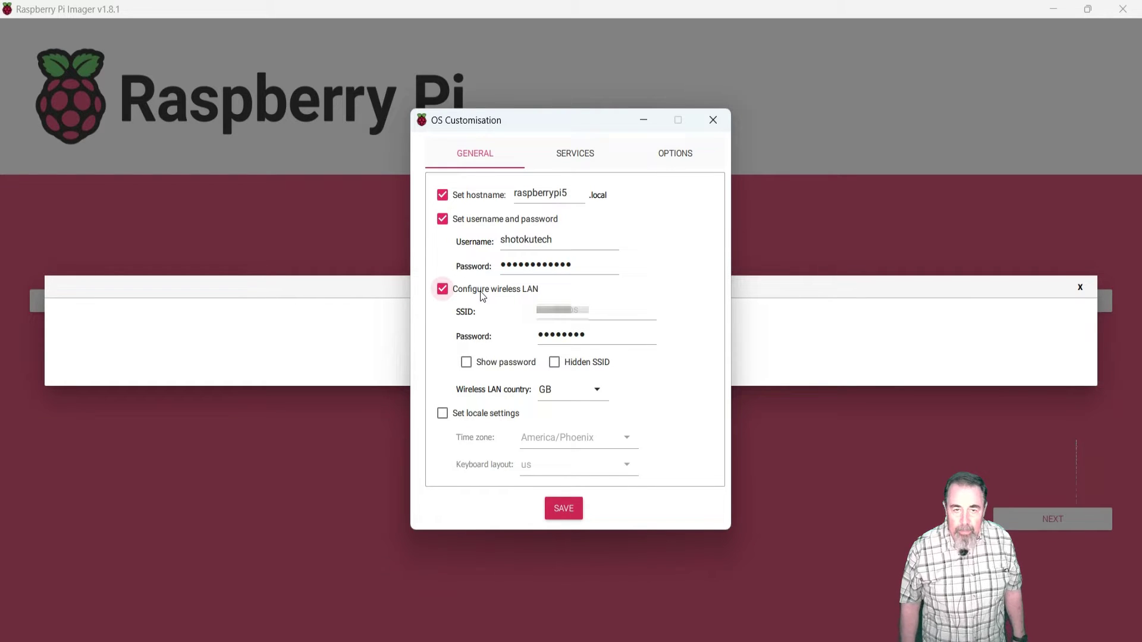
click(557, 326)
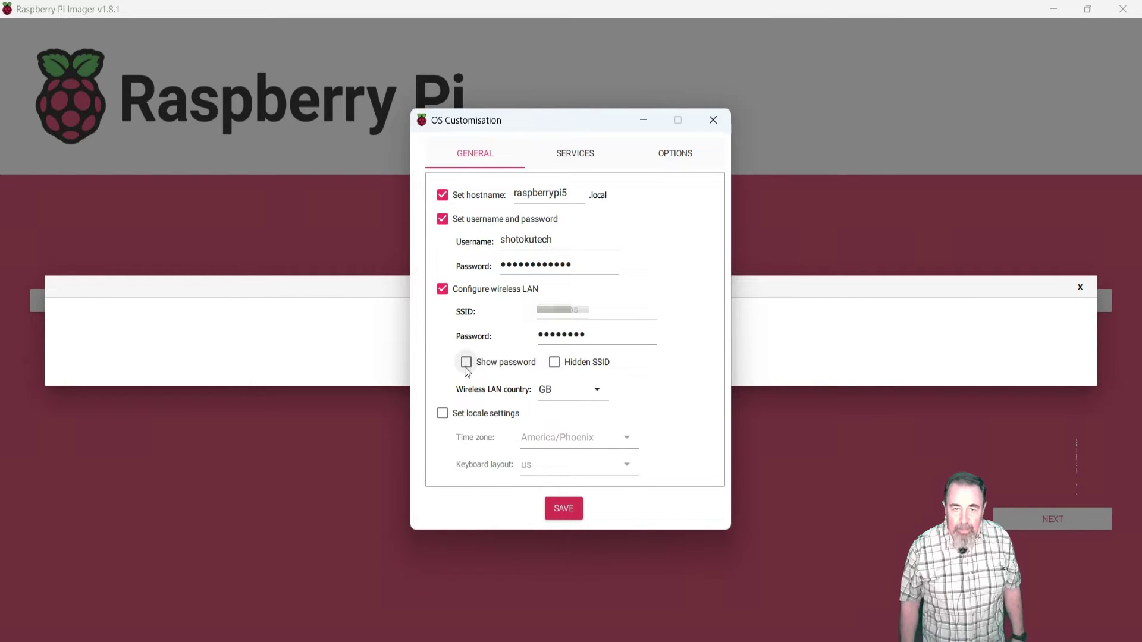
click(599, 389)
text(US)
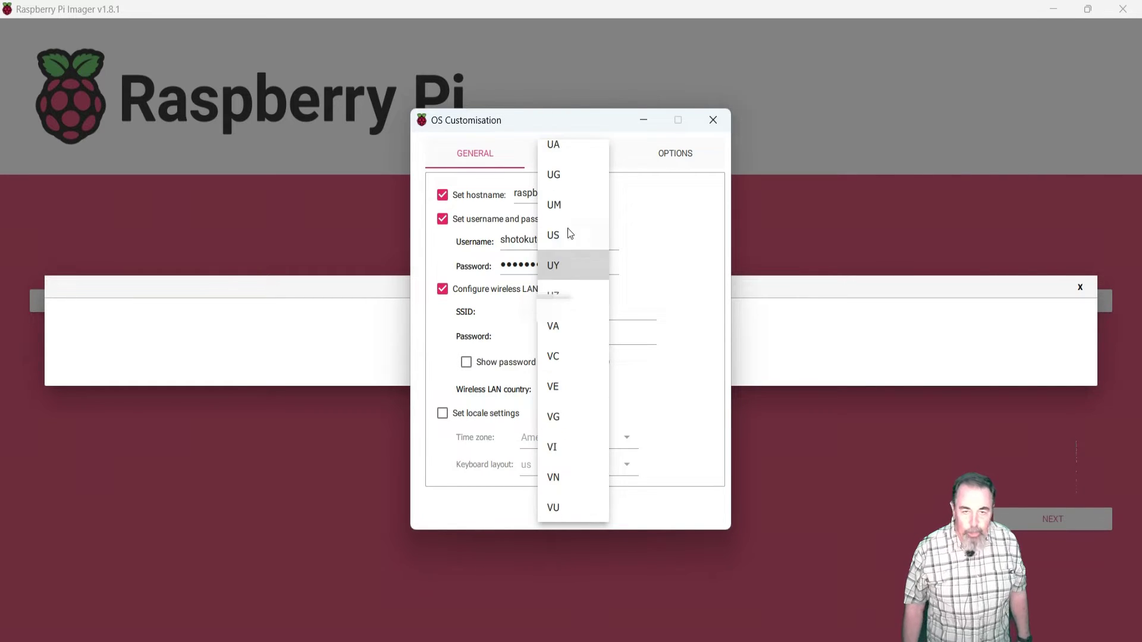
key(Return)
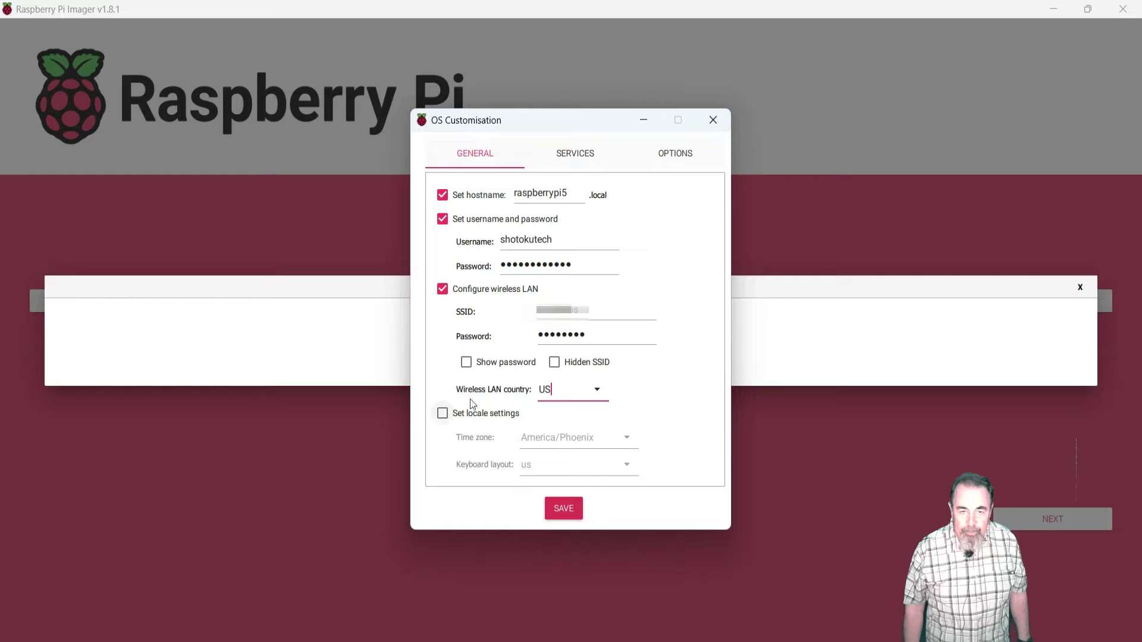
click(442, 413)
click(625, 466)
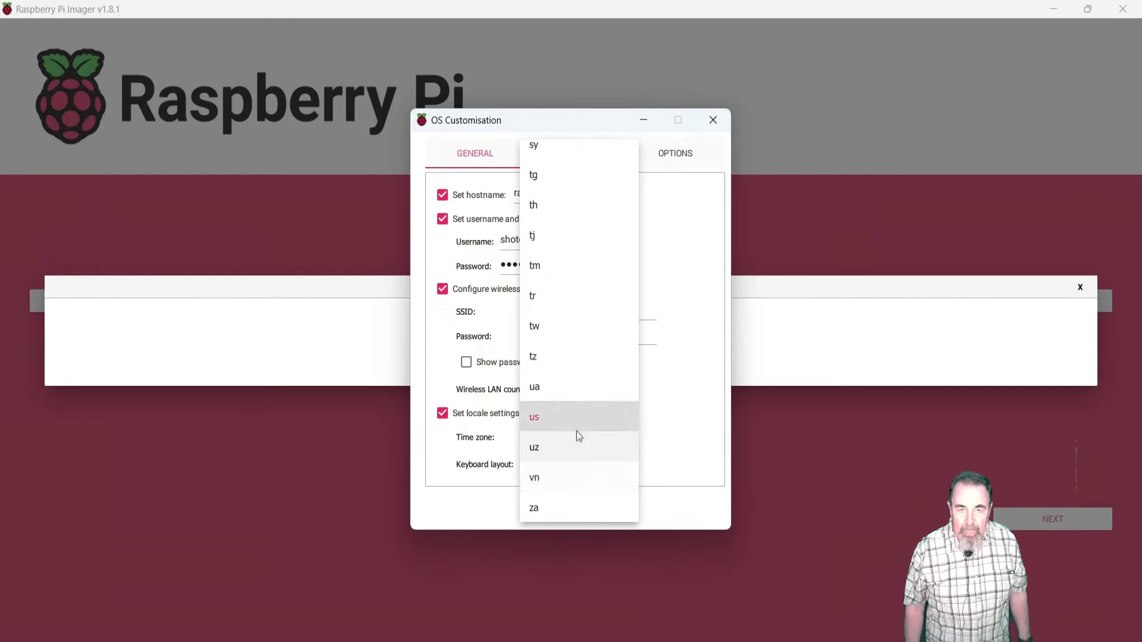
click(576, 428)
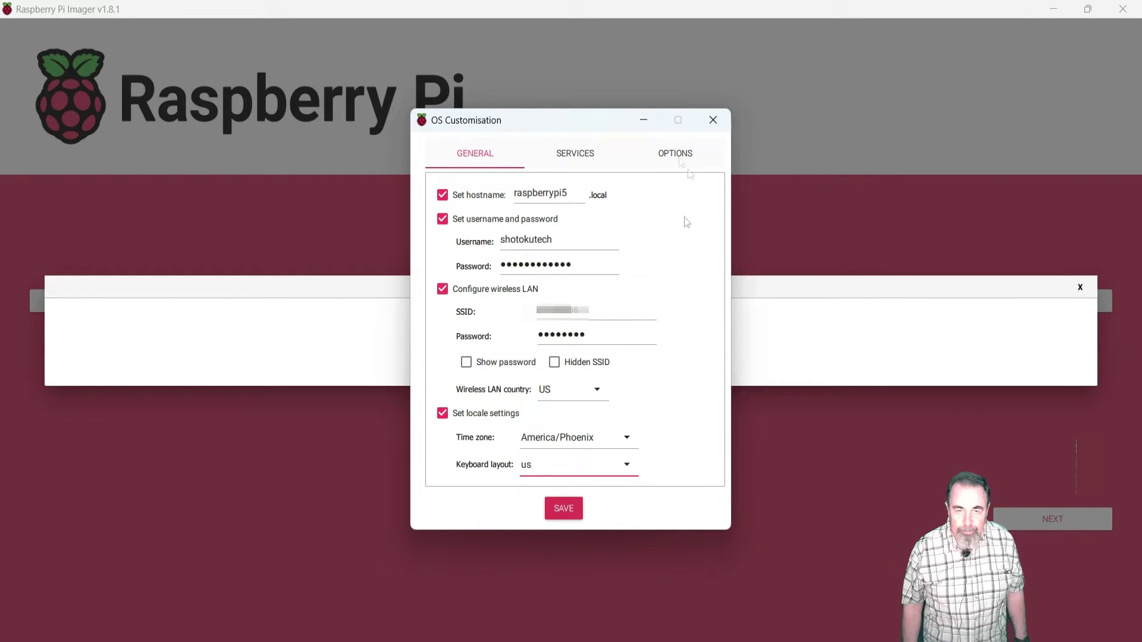
Step: Enable SSH with password authentication, review the general options, and save the customisation
click(574, 154)
click(443, 195)
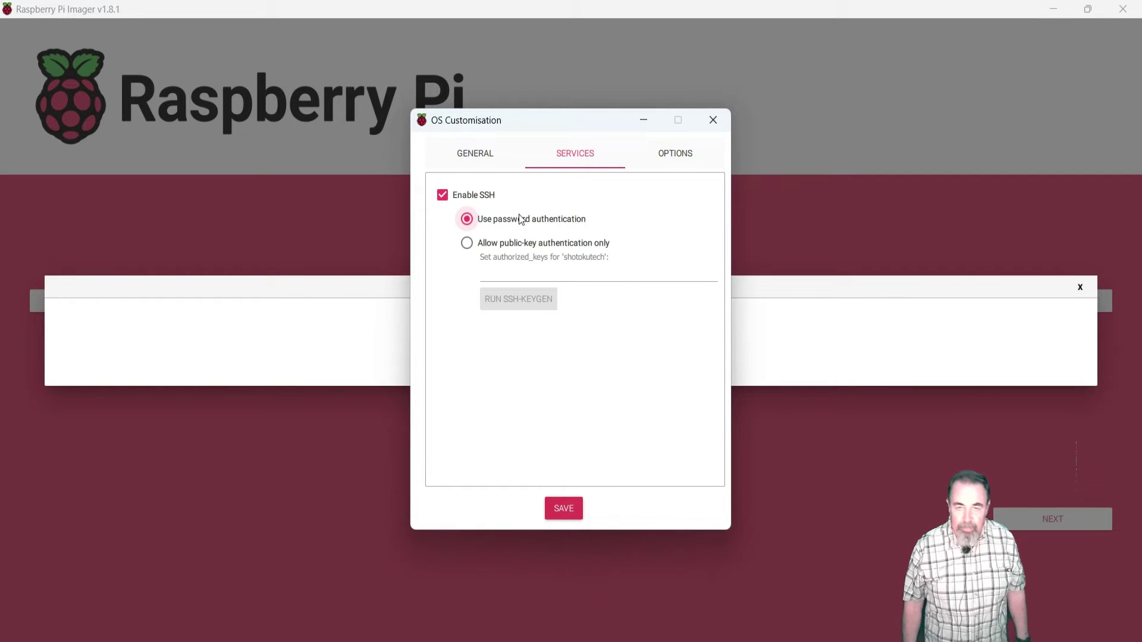
click(674, 156)
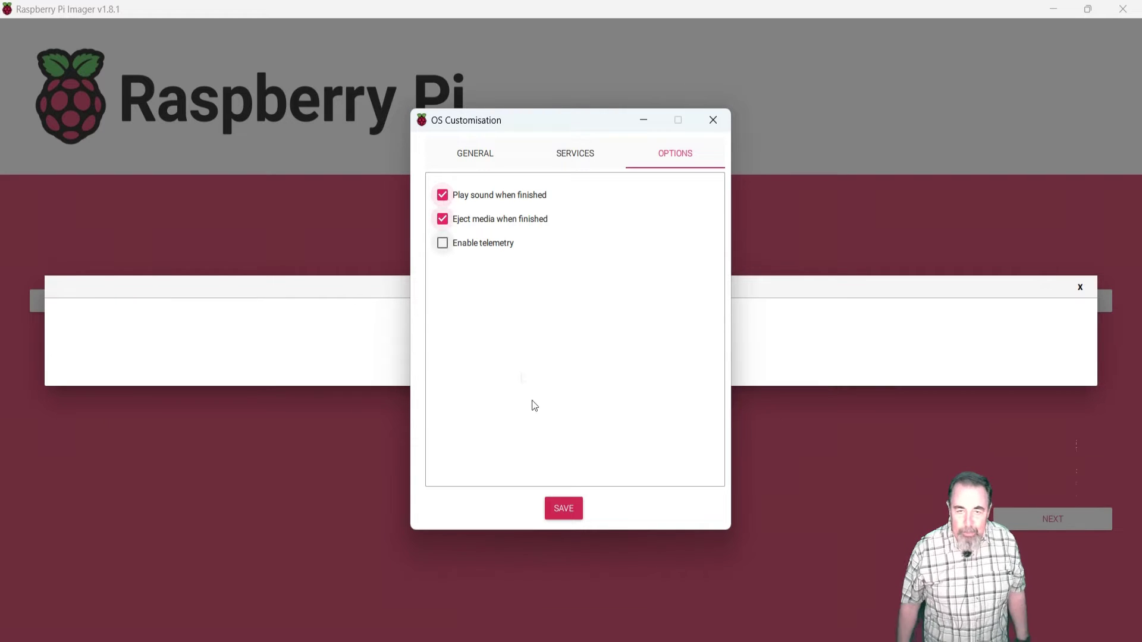
click(564, 509)
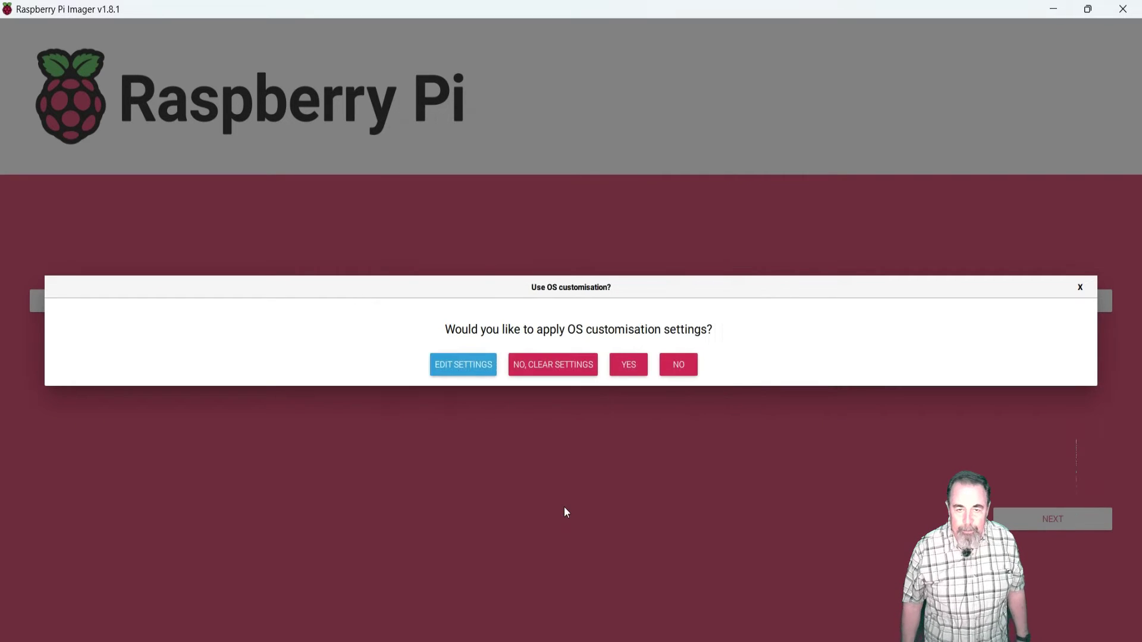
Step: Apply the saved customisation and confirm erasing the USB drive to begin writing
click(632, 365)
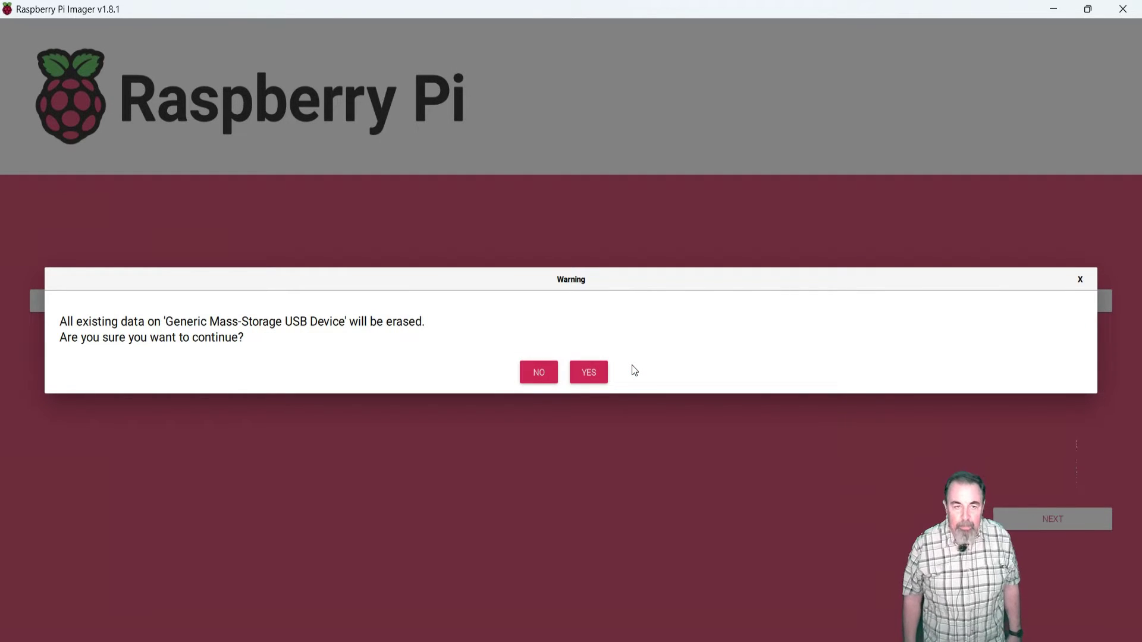
click(589, 378)
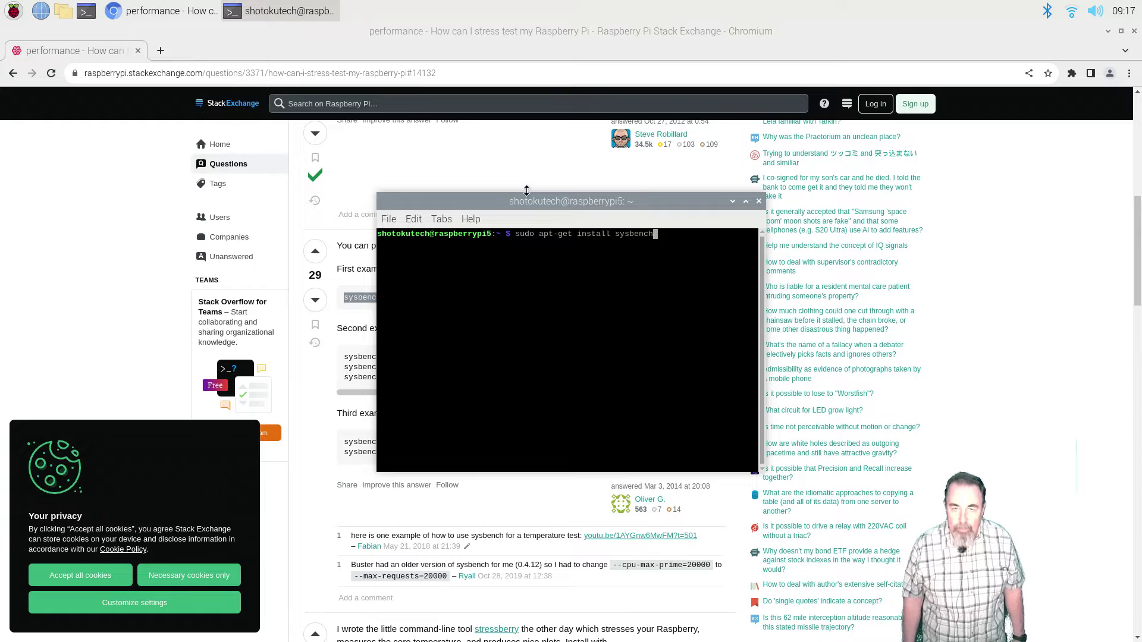
Step: Install sysbench, answering y to the package prompt
key(Return)
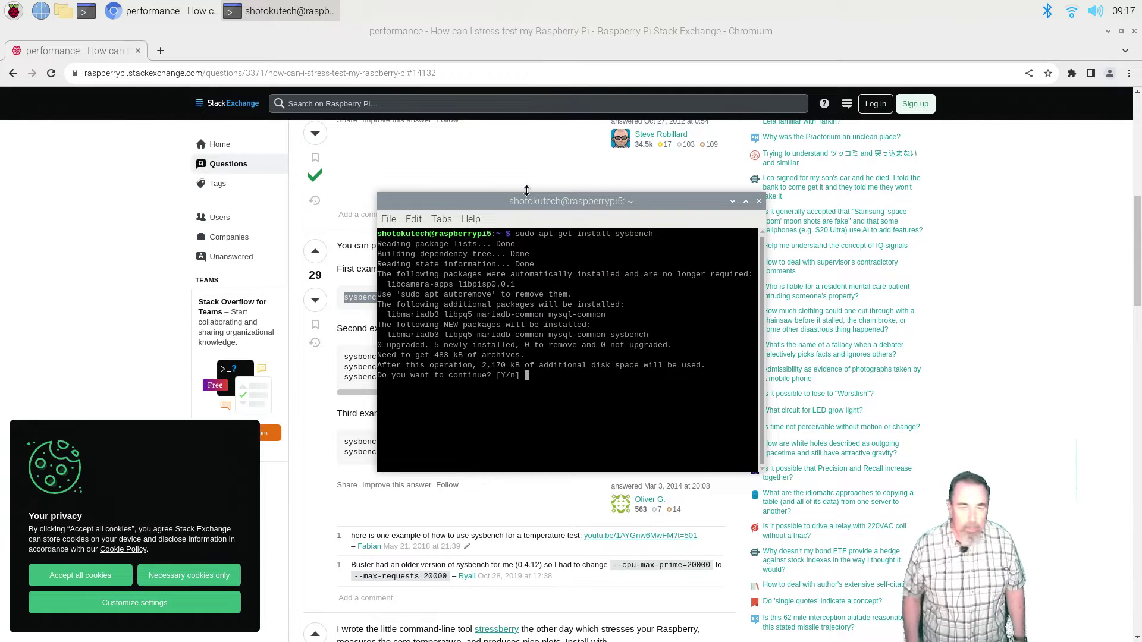
text(y)
key(Return)
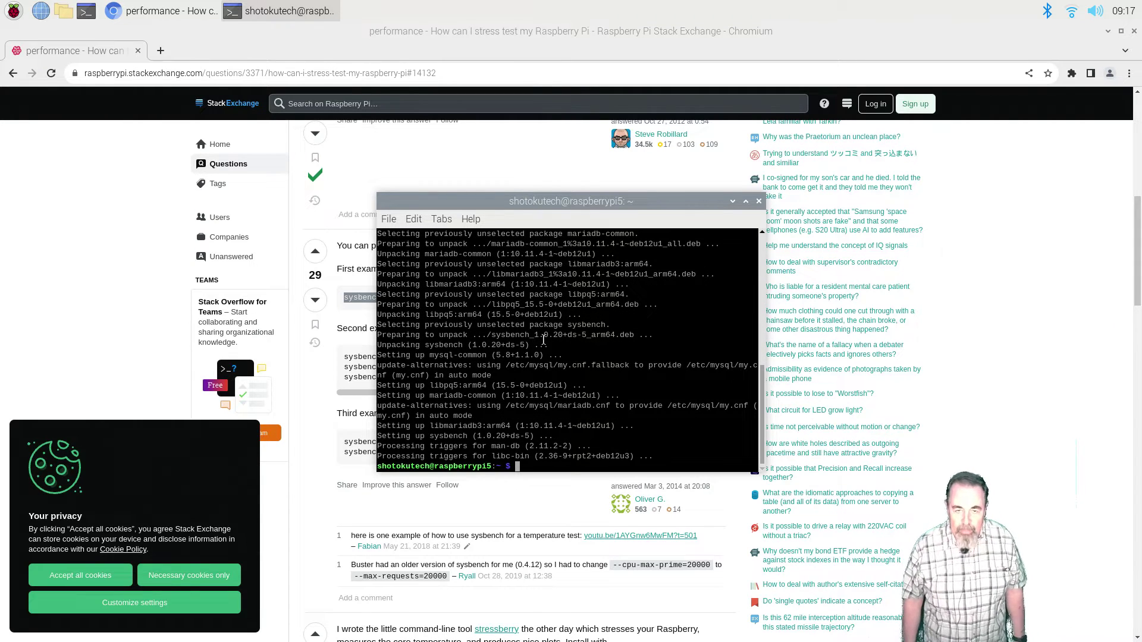
Step: Copy 'sysbench --test=cpu --cpu-max-prime=20000 run' from Chromium and paste it at the terminal prompt
drag(535, 201, 797, 162)
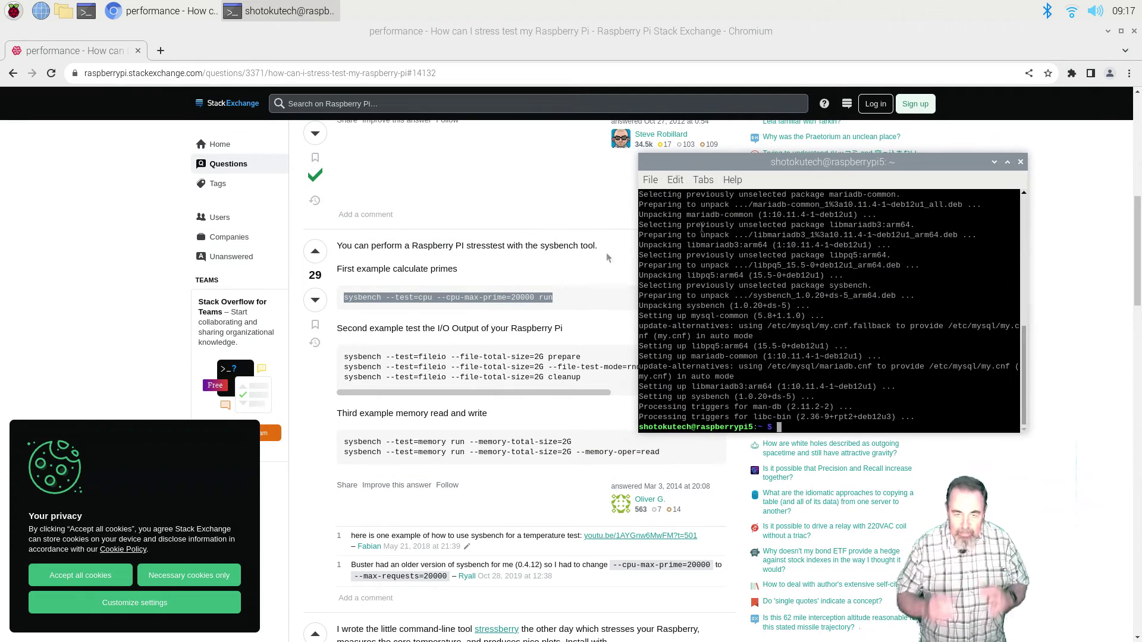
right_click(483, 308)
click(515, 310)
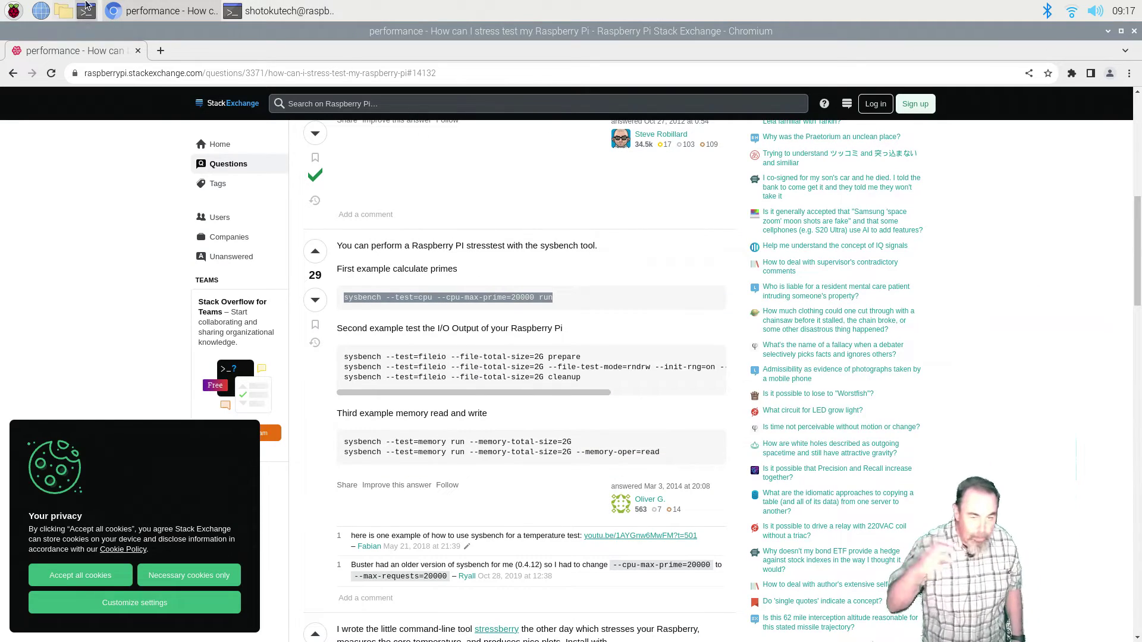
click(229, 9)
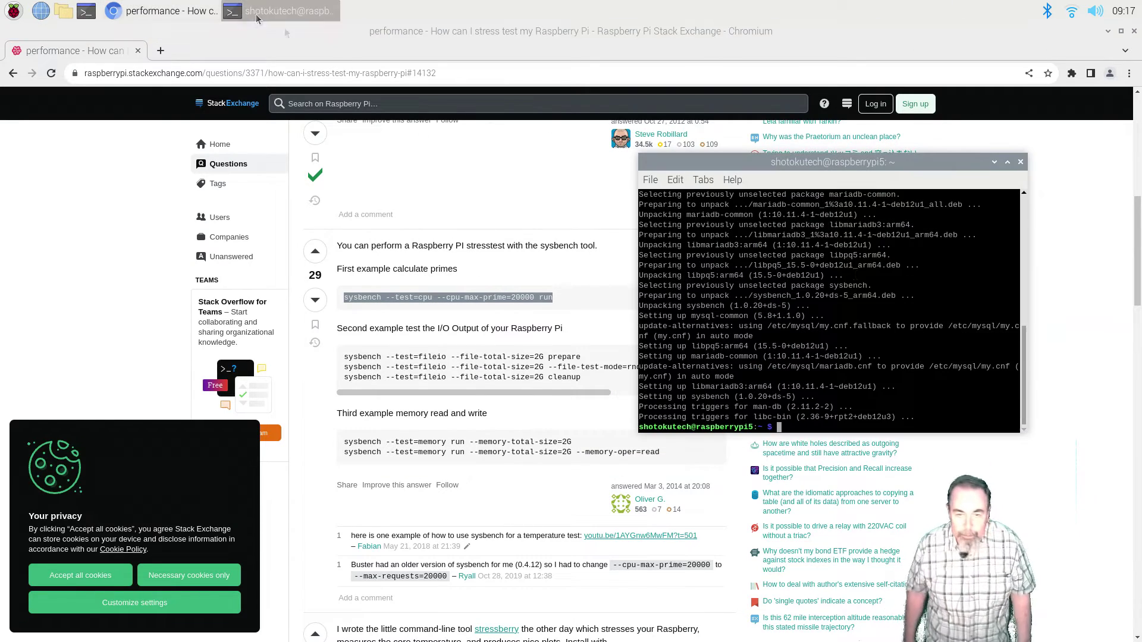
right_click(947, 404)
click(989, 469)
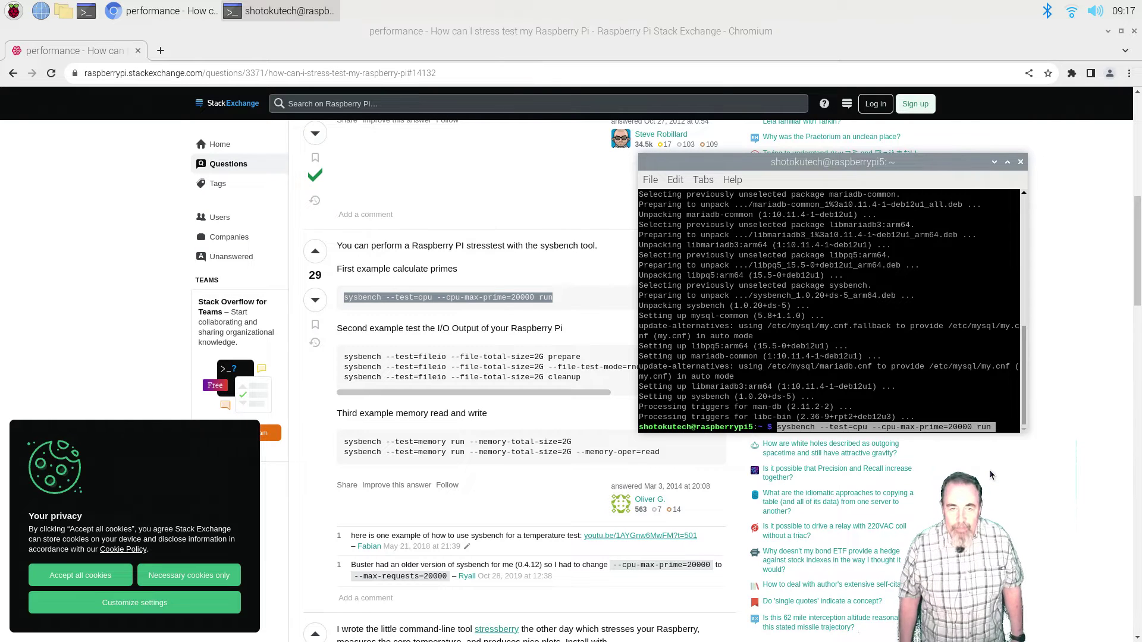
Step: Run the CPU prime test, getting 1034.96 events/s, 10351 events and 0.97 ms average latency
key(Return)
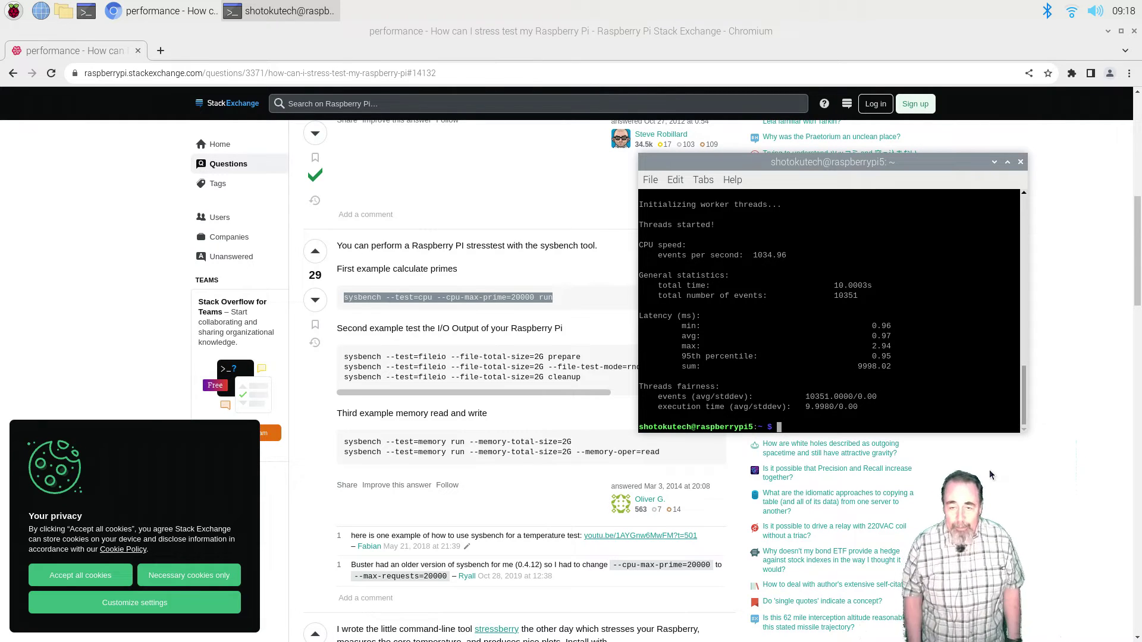
Step: Run the three 2G fileio commands in a new terminal (20.37 MiB/sec), then select the memory test commands
drag(344, 357, 581, 377)
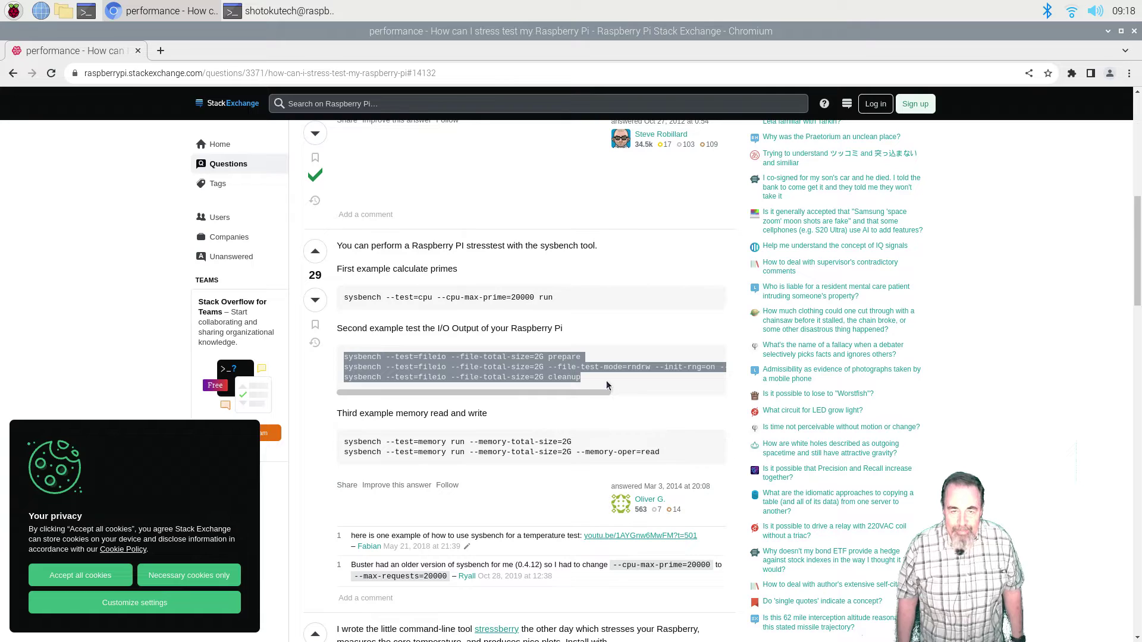
right_click(519, 377)
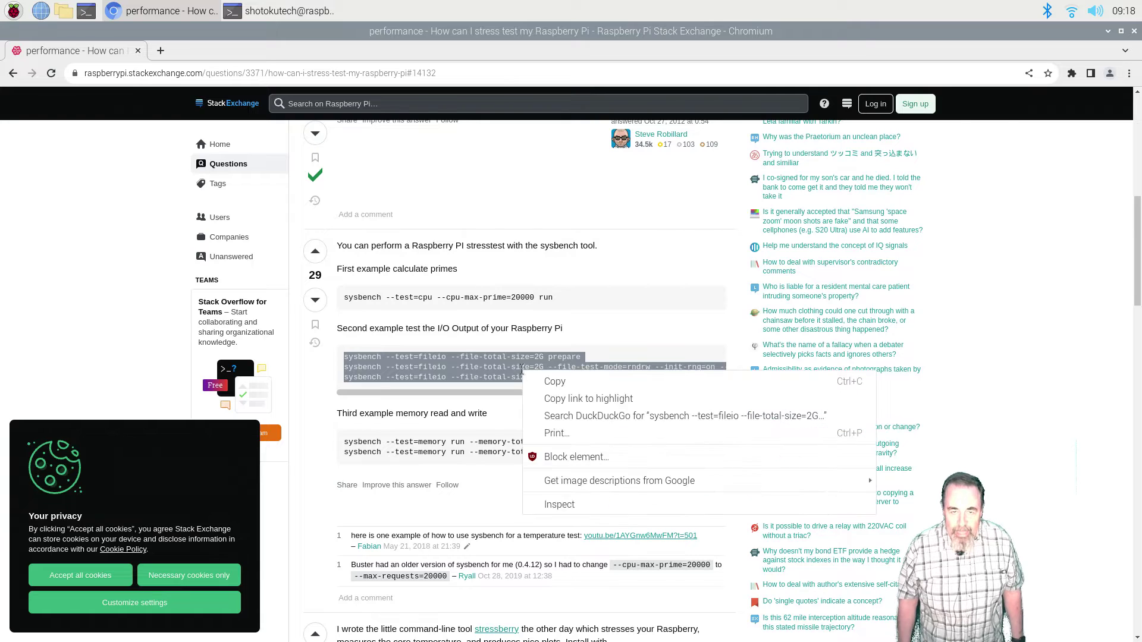
click(547, 388)
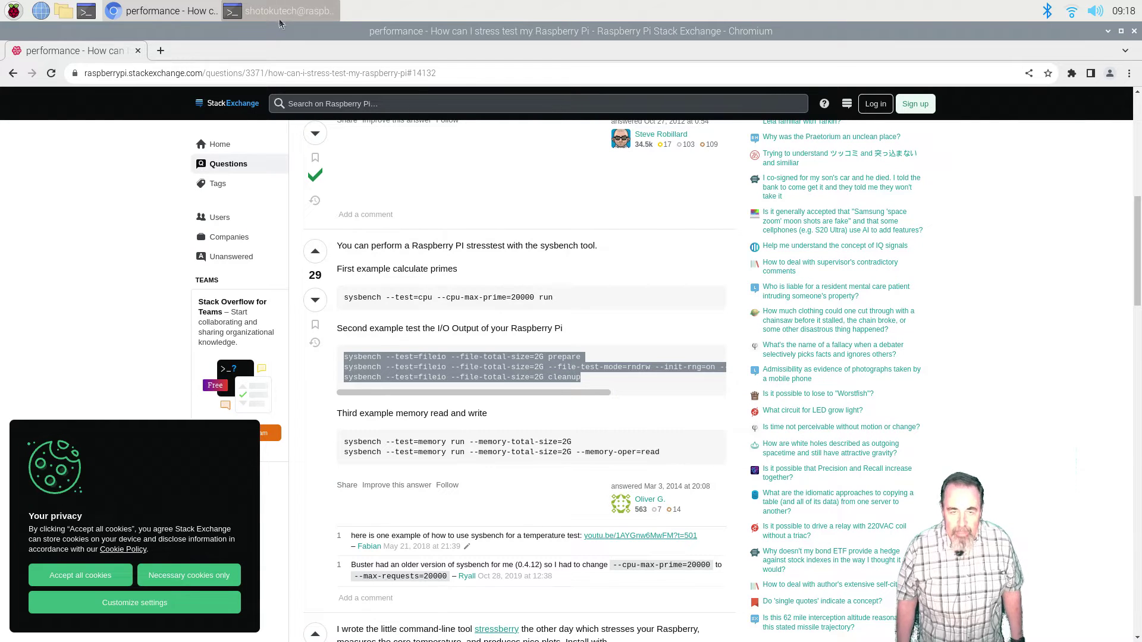
click(85, 13)
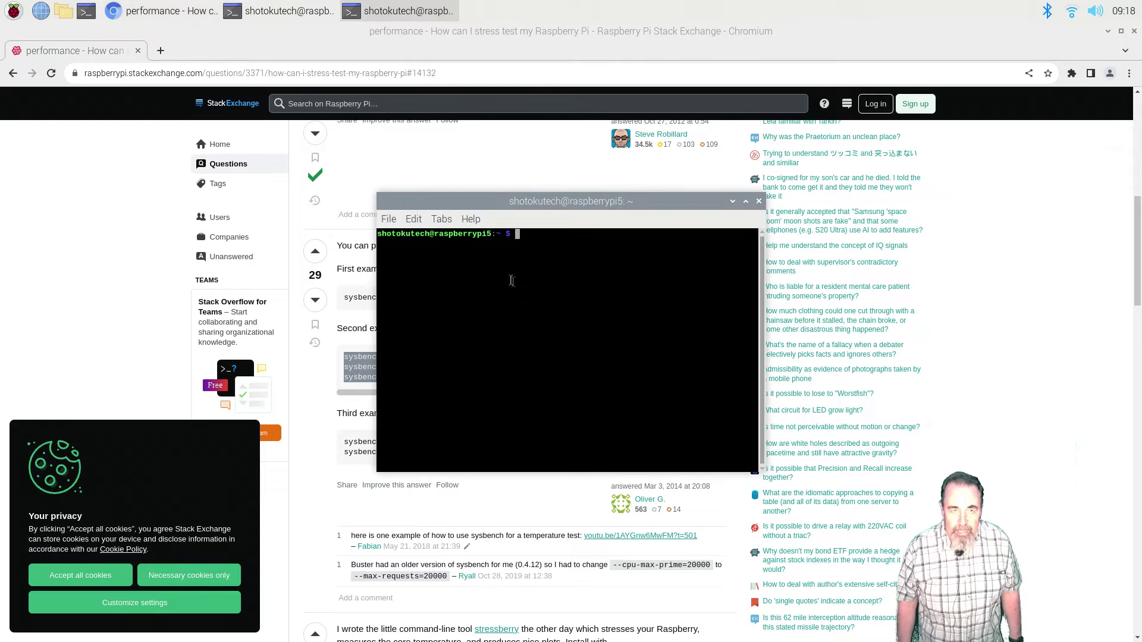
right_click(550, 296)
click(580, 356)
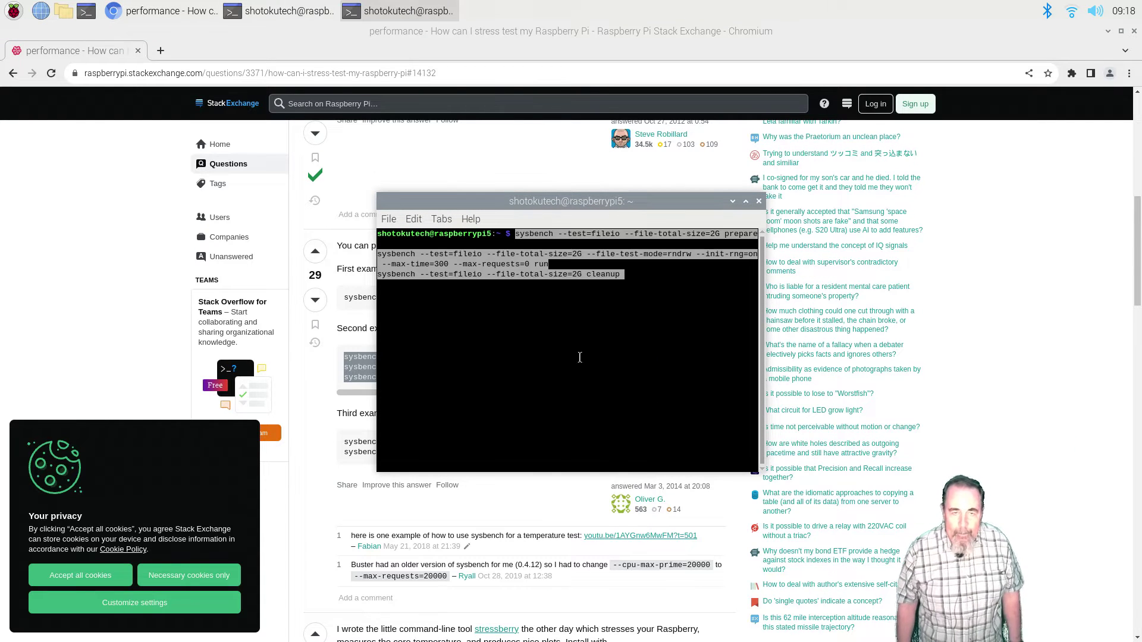
key(Return)
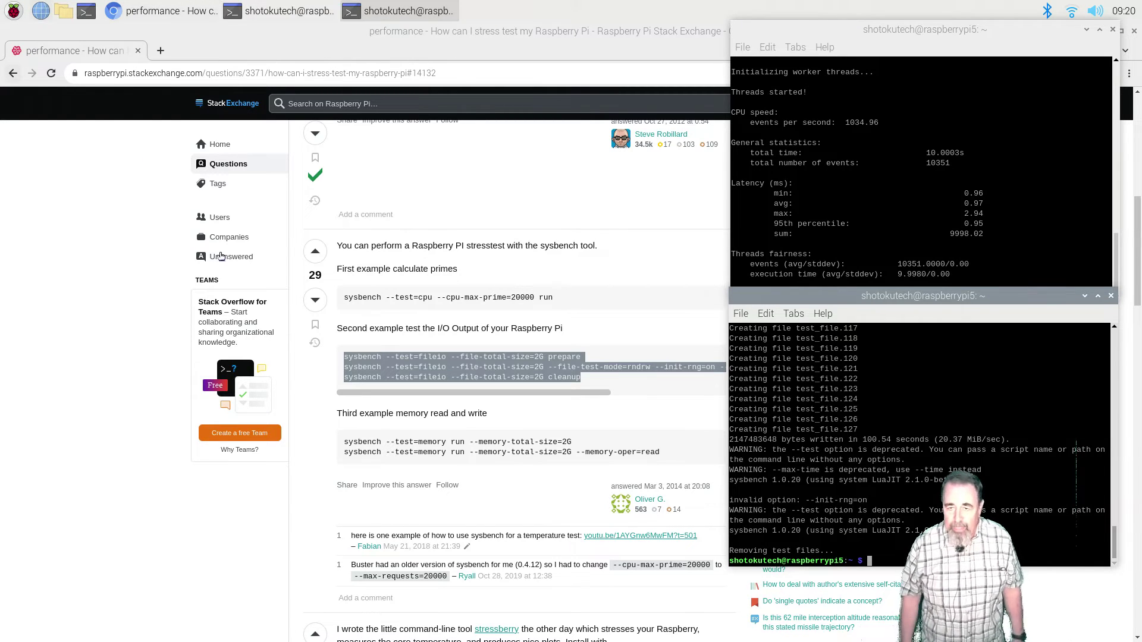
click(343, 449)
drag(343, 444, 645, 453)
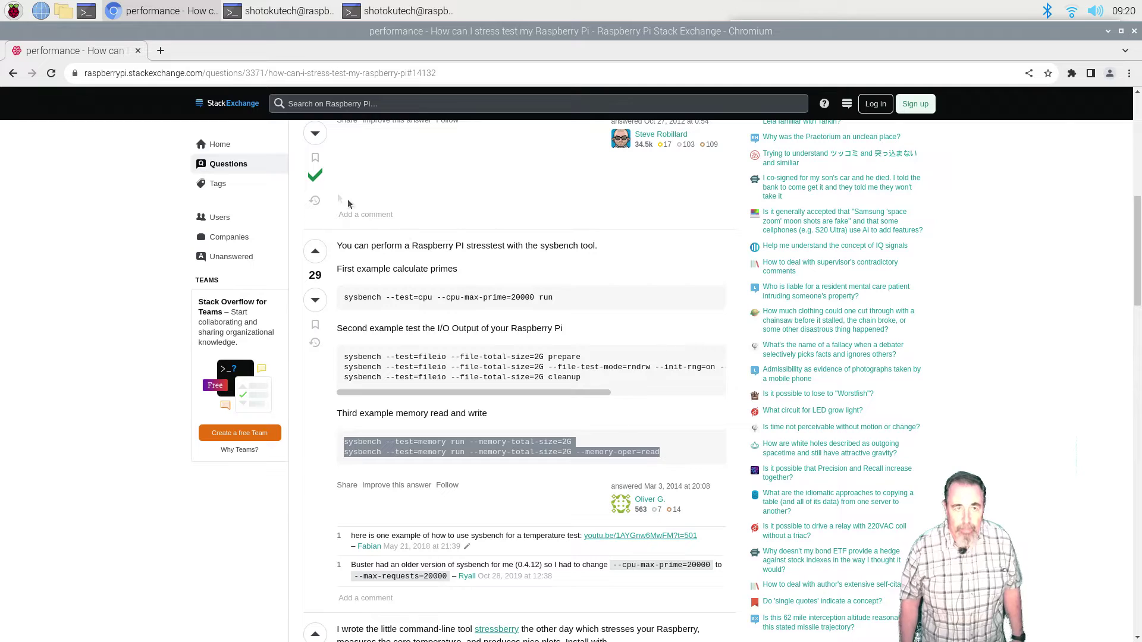
Step: Paste and run the two sysbench memory commands in a third terminal (2048 MiB at 4307.72 MiB/sec)
click(85, 12)
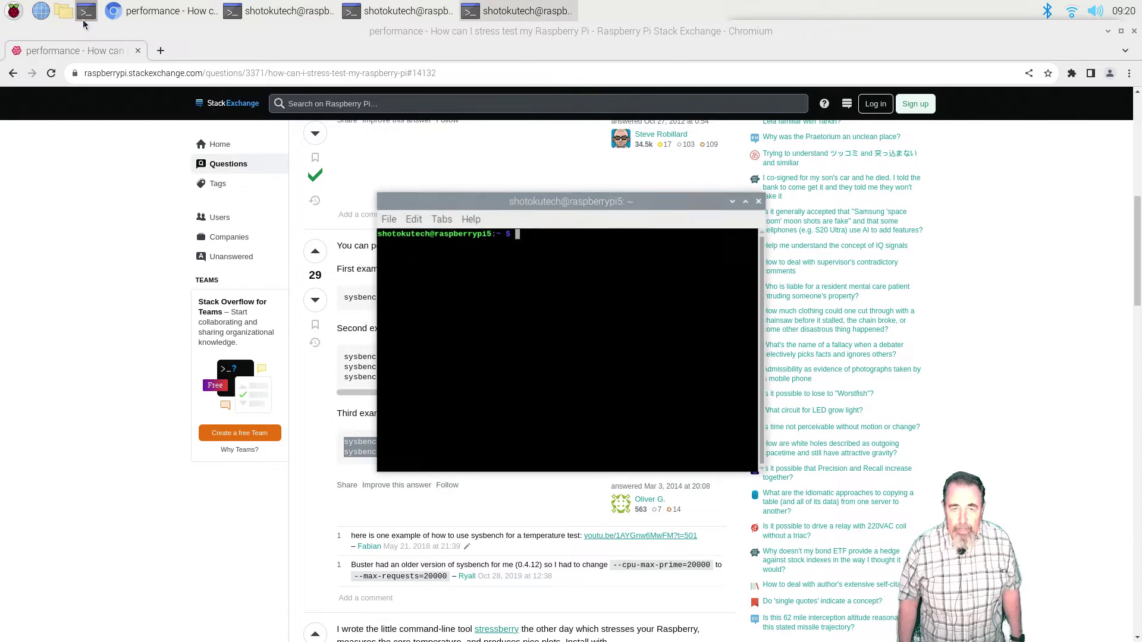
right_click(473, 305)
click(487, 372)
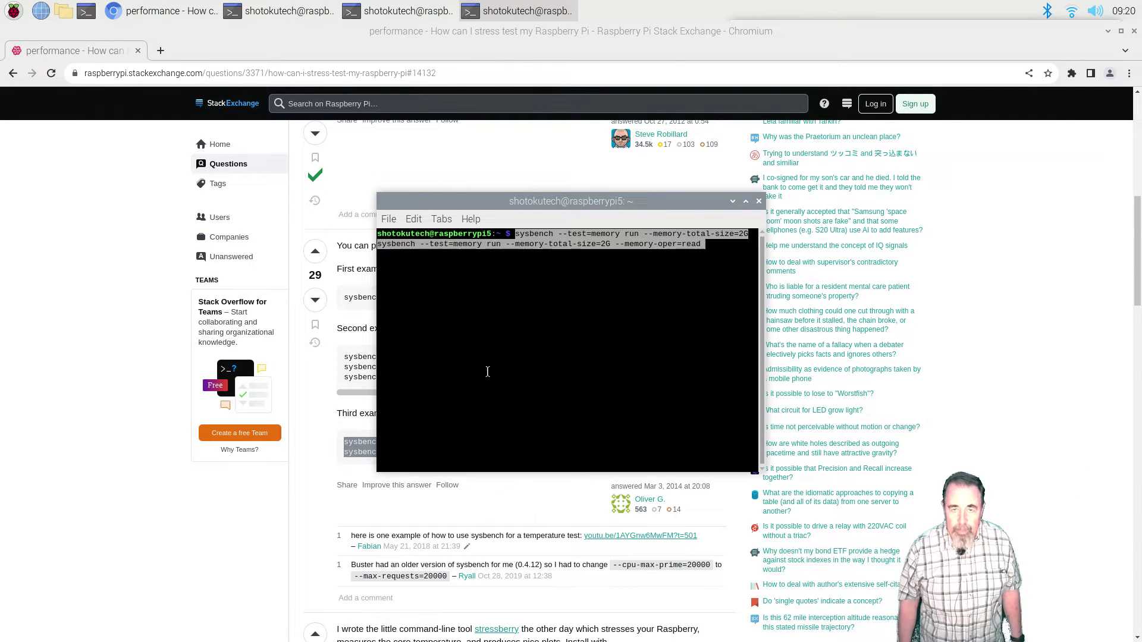
key(Return)
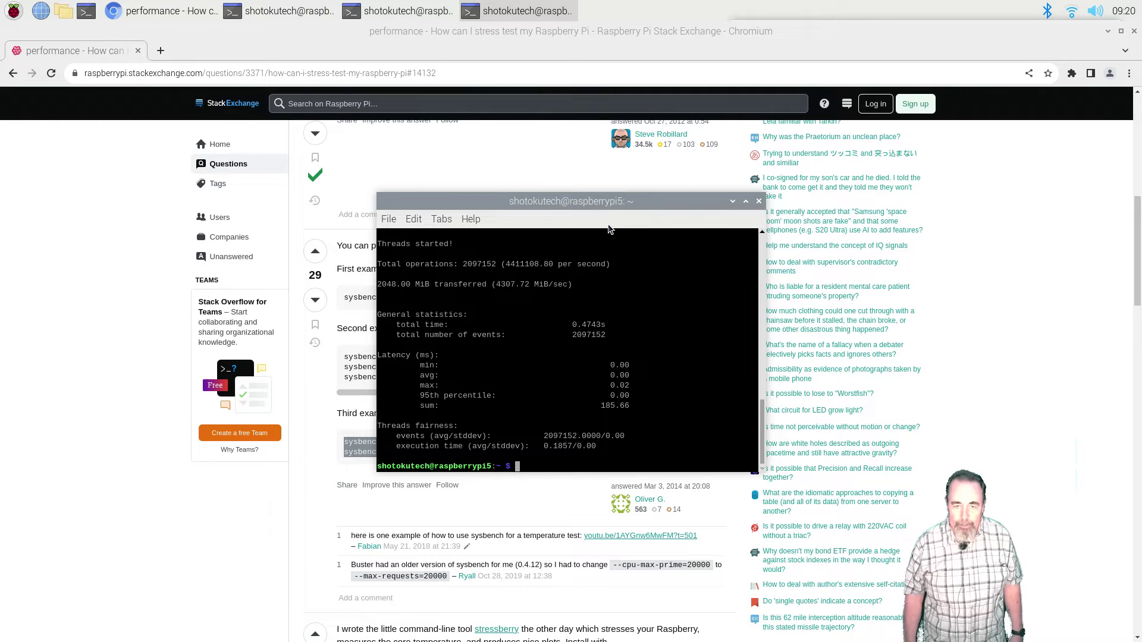
Step: Line up the CPU, memory and file I/O result terminals left to right along the top
click(279, 11)
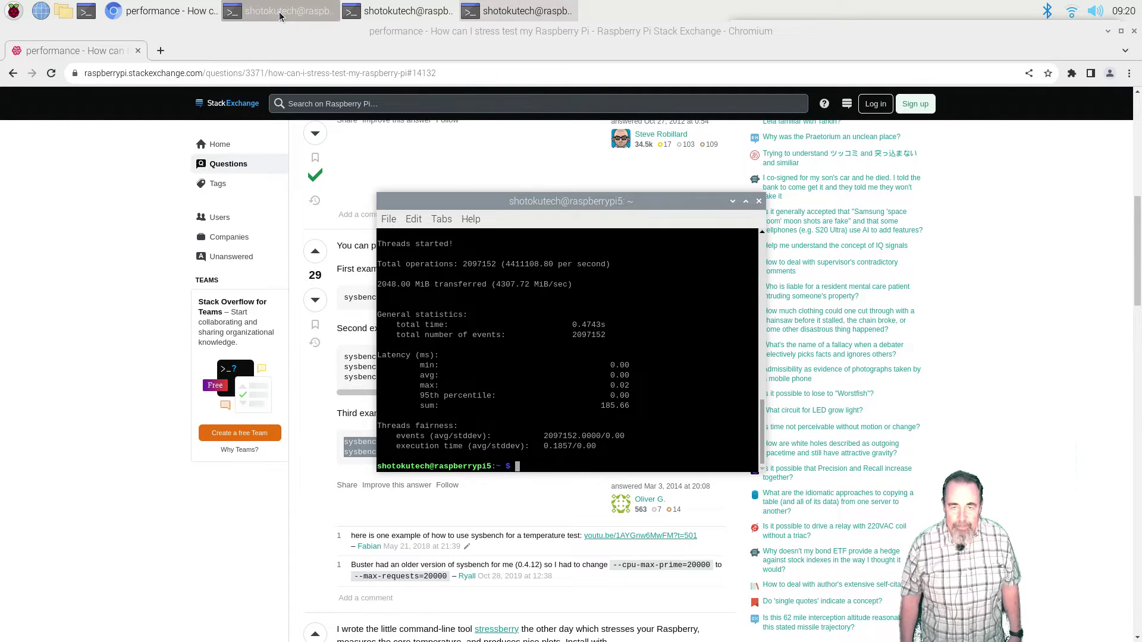
drag(928, 31, 204, 144)
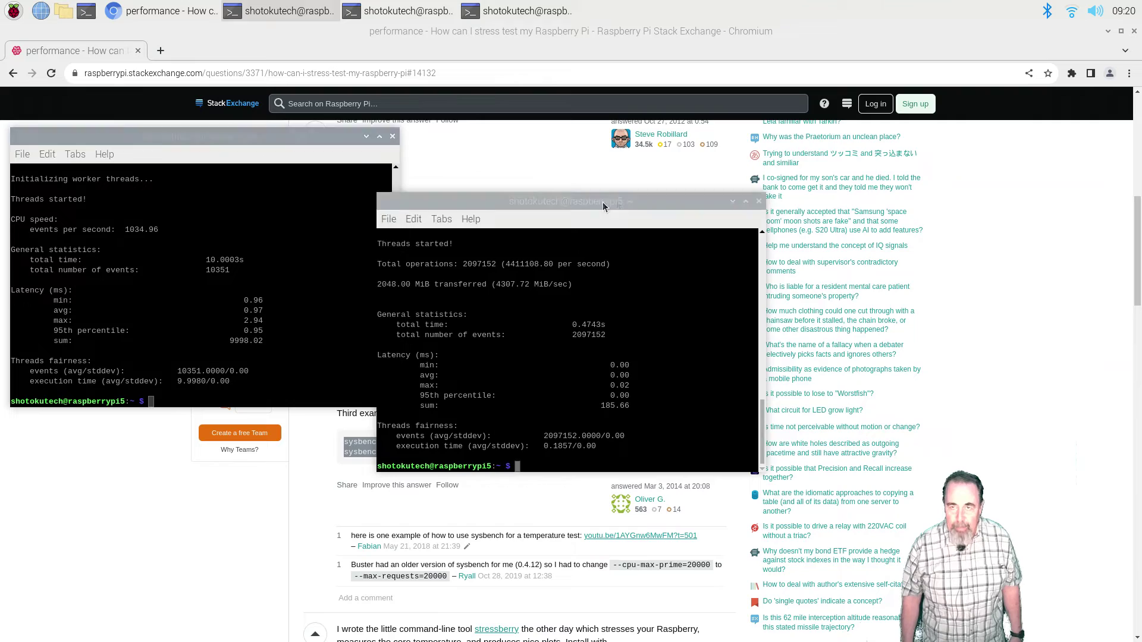
drag(641, 201, 661, 135)
click(495, 11)
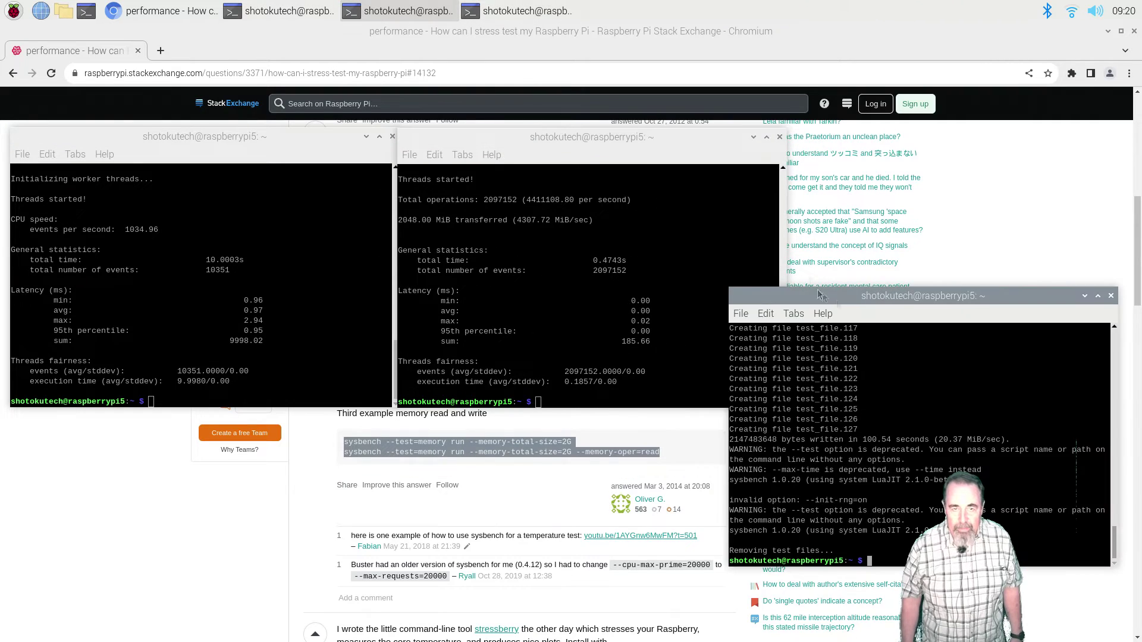
drag(868, 295, 864, 136)
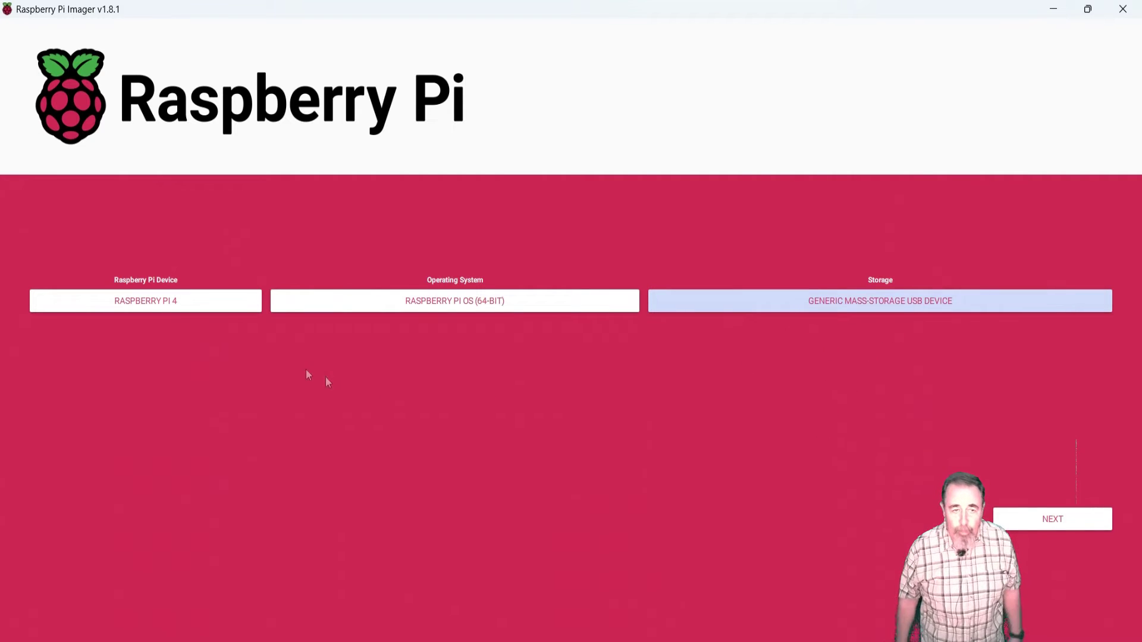
Step: Edit the OS customisation settings to change the hostname to raspberrypi4
click(1054, 520)
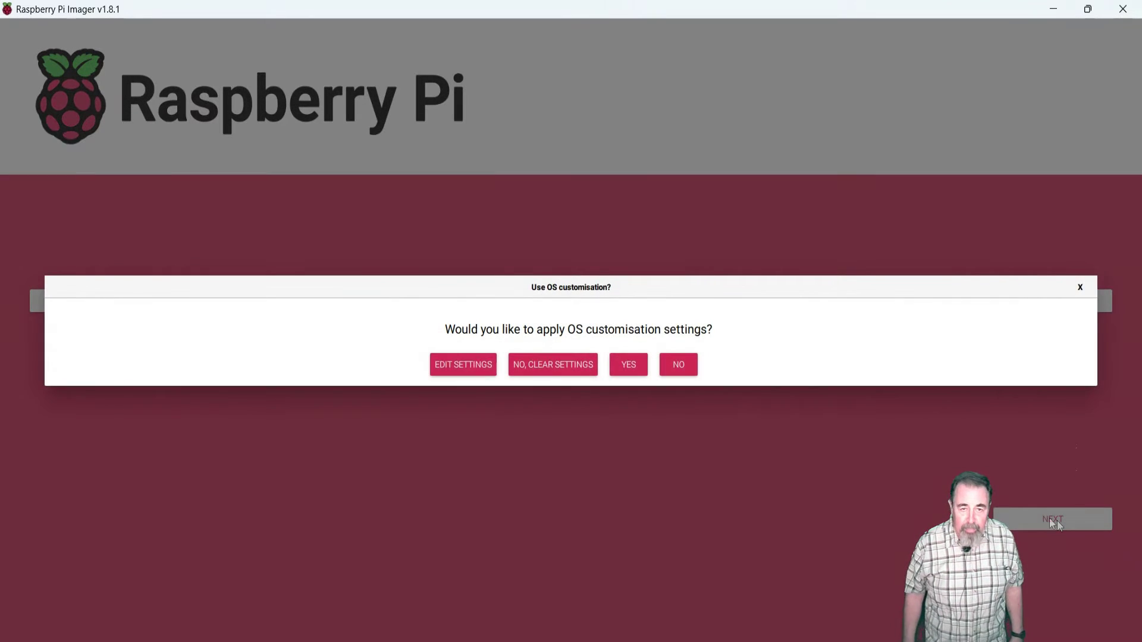
click(471, 370)
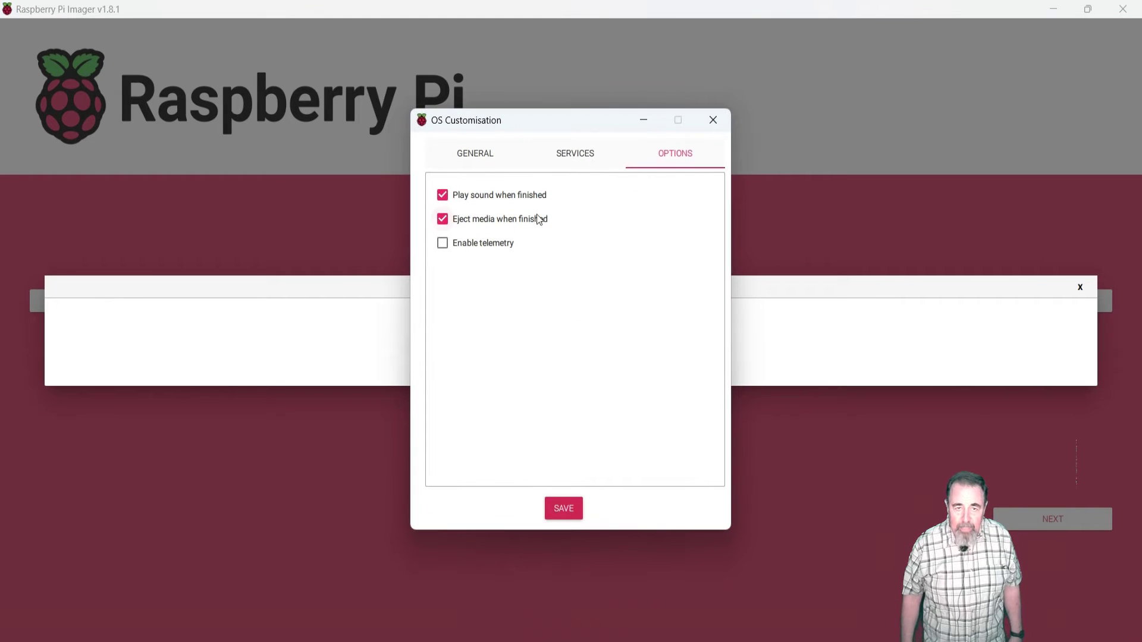
click(477, 154)
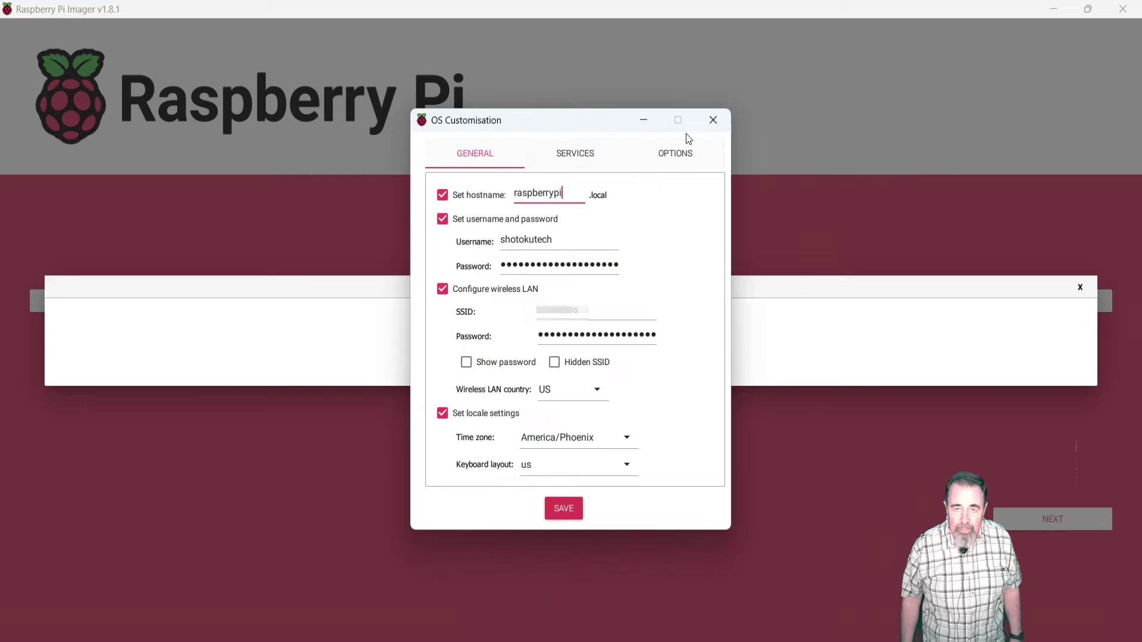
key(BackSpace)
text(4)
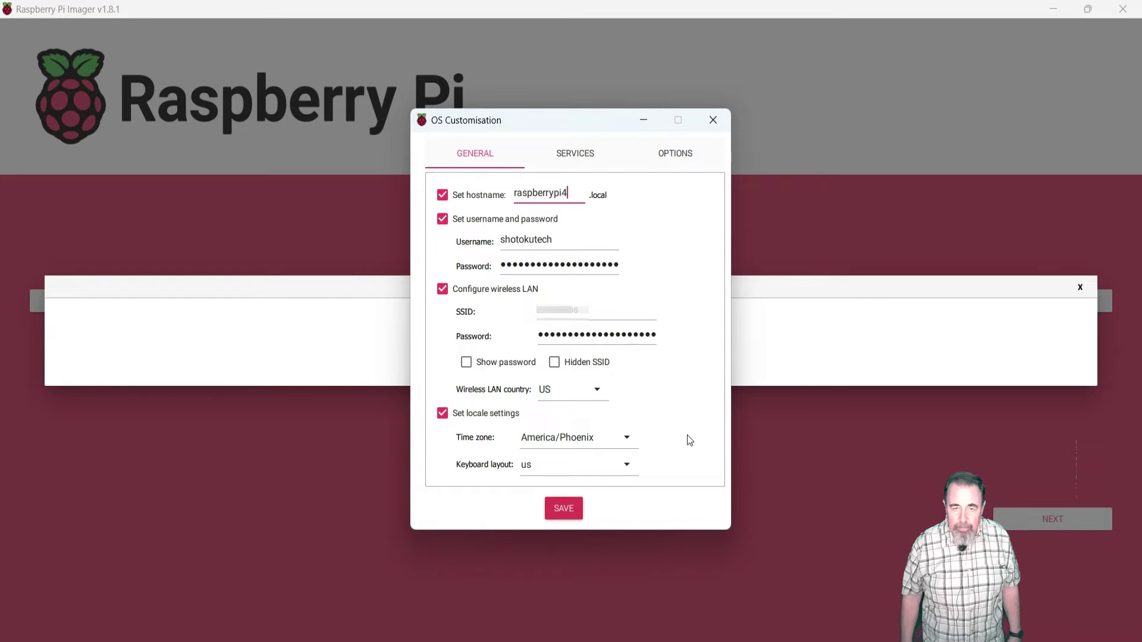
Step: Save and apply the customisation, then confirm erasing the USB drive to start writing
click(570, 151)
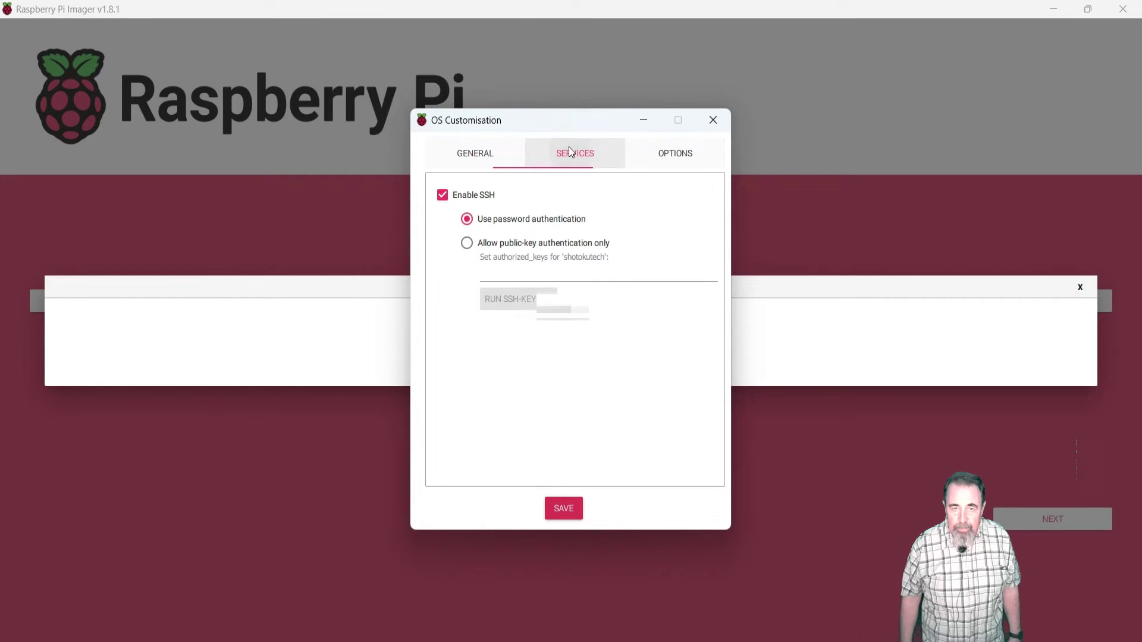
click(672, 153)
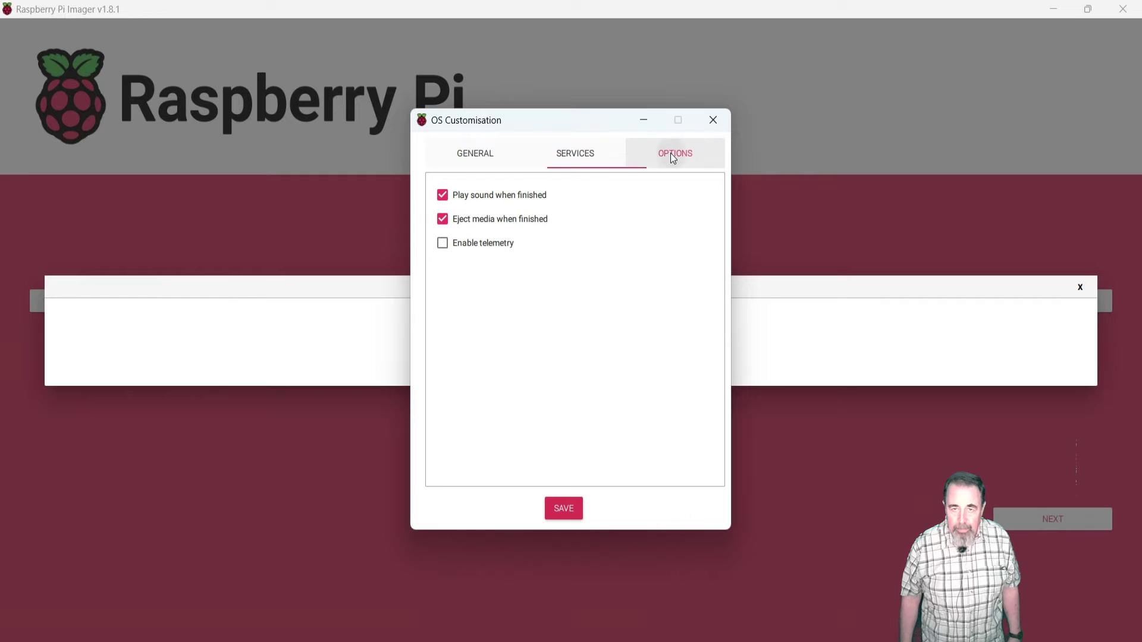
click(558, 508)
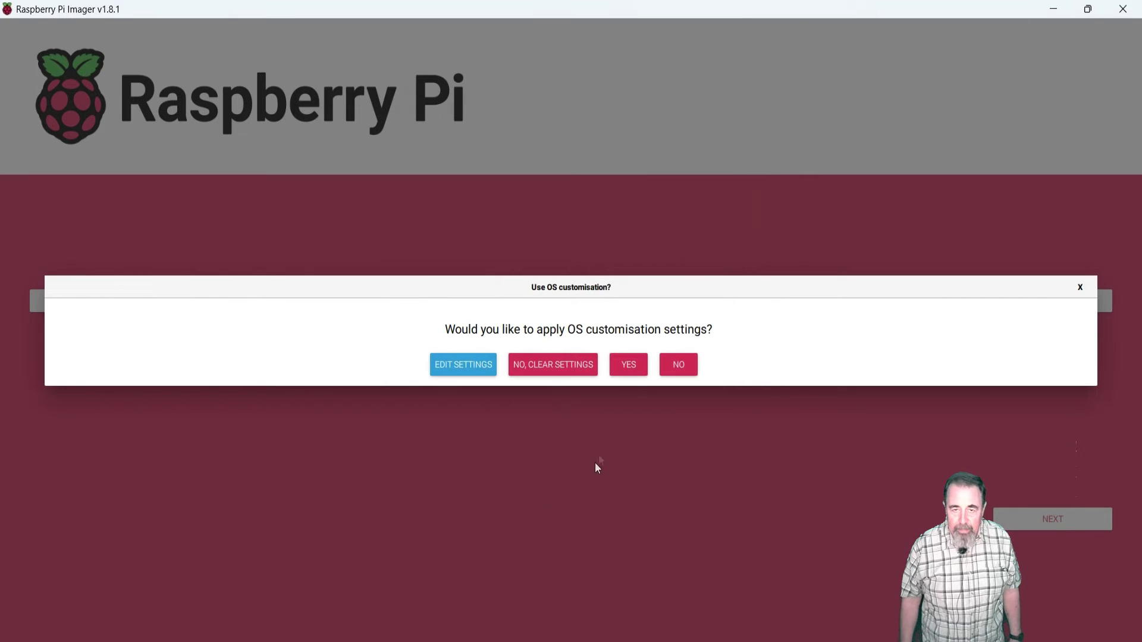
click(627, 367)
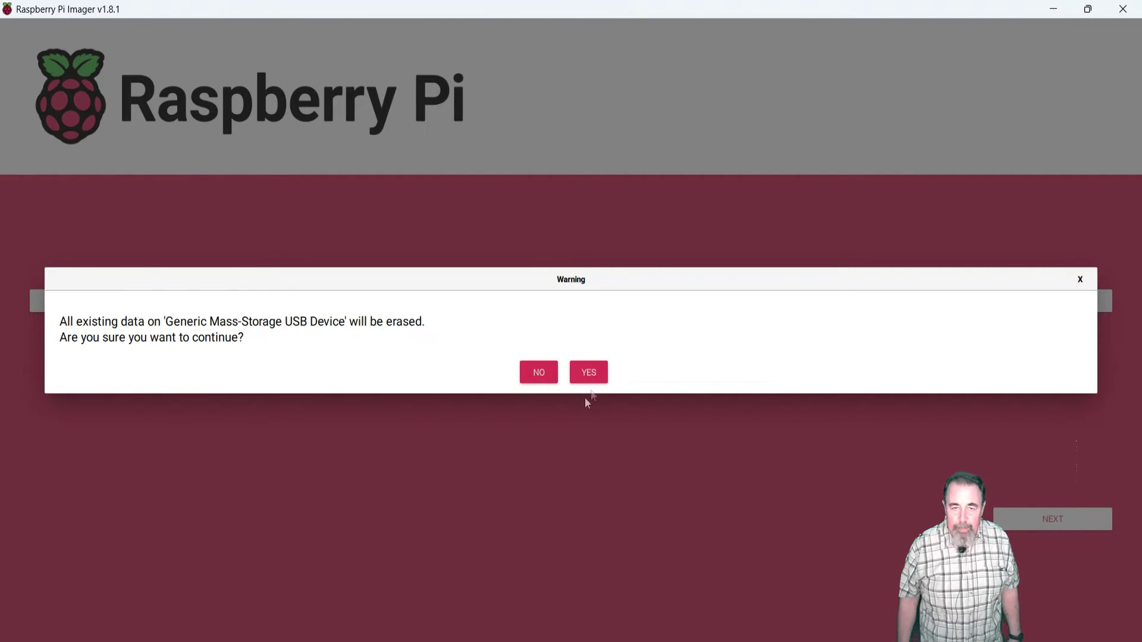
click(590, 375)
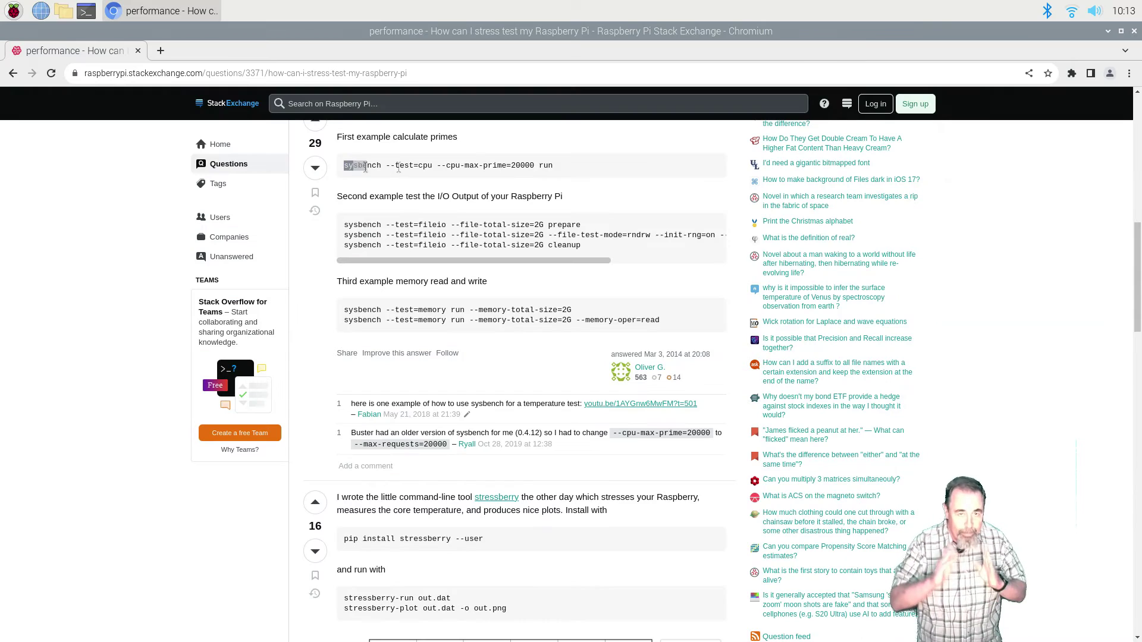
drag(365, 167, 565, 180)
Step: Run the copied sysbench CPU prime-20000 command in a new upper-left terminal (573.69 events/sec)
right_click(515, 164)
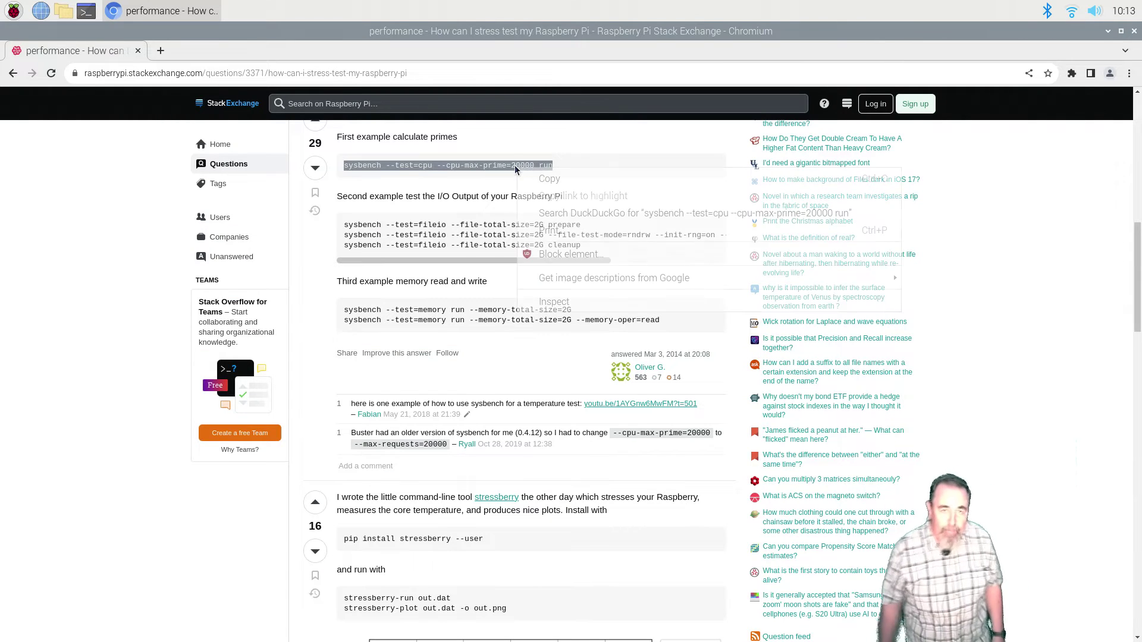
click(571, 178)
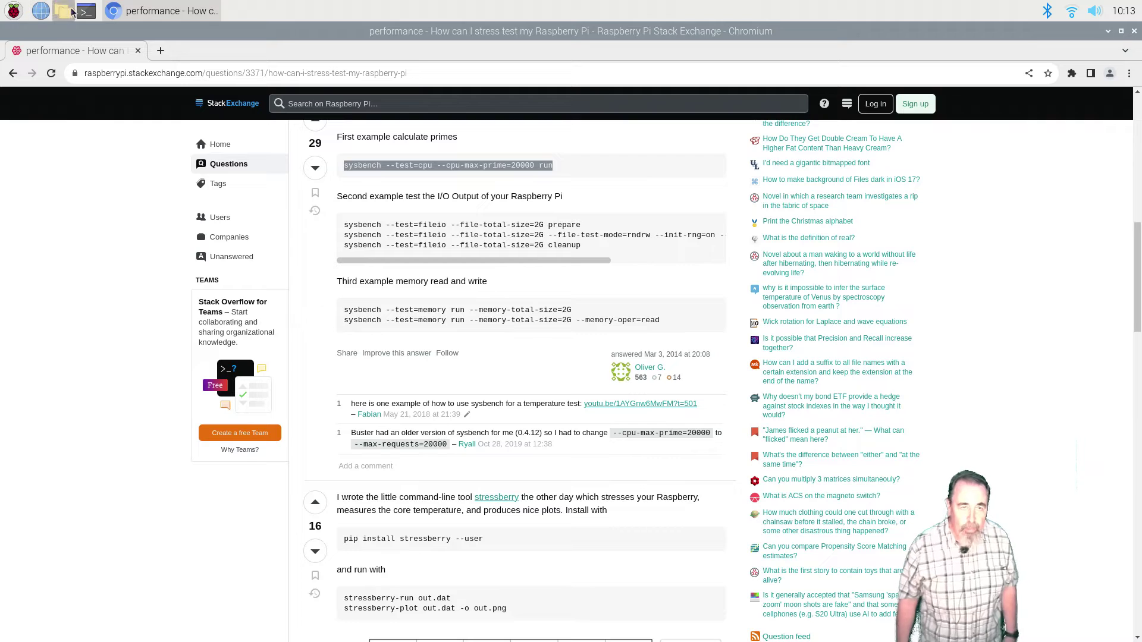
click(92, 14)
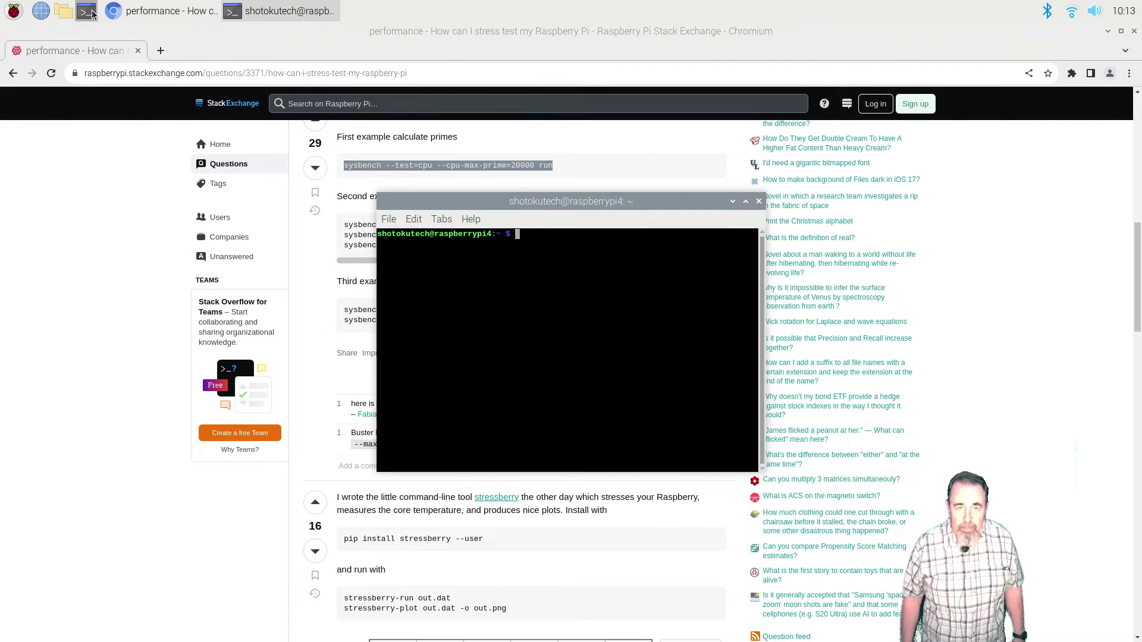
right_click(593, 375)
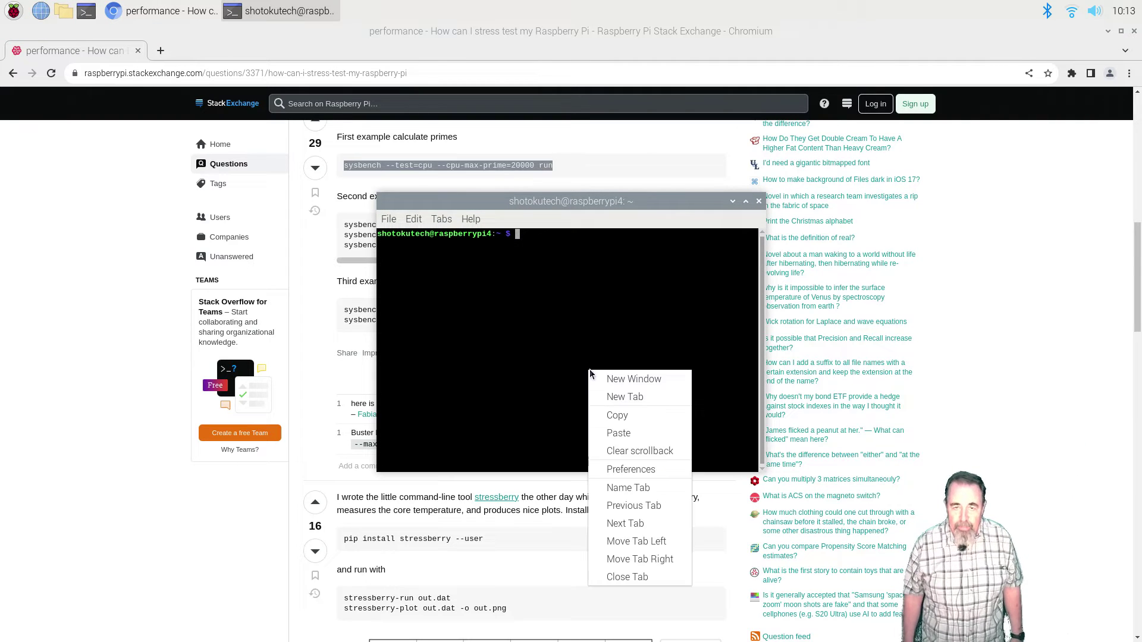
click(632, 437)
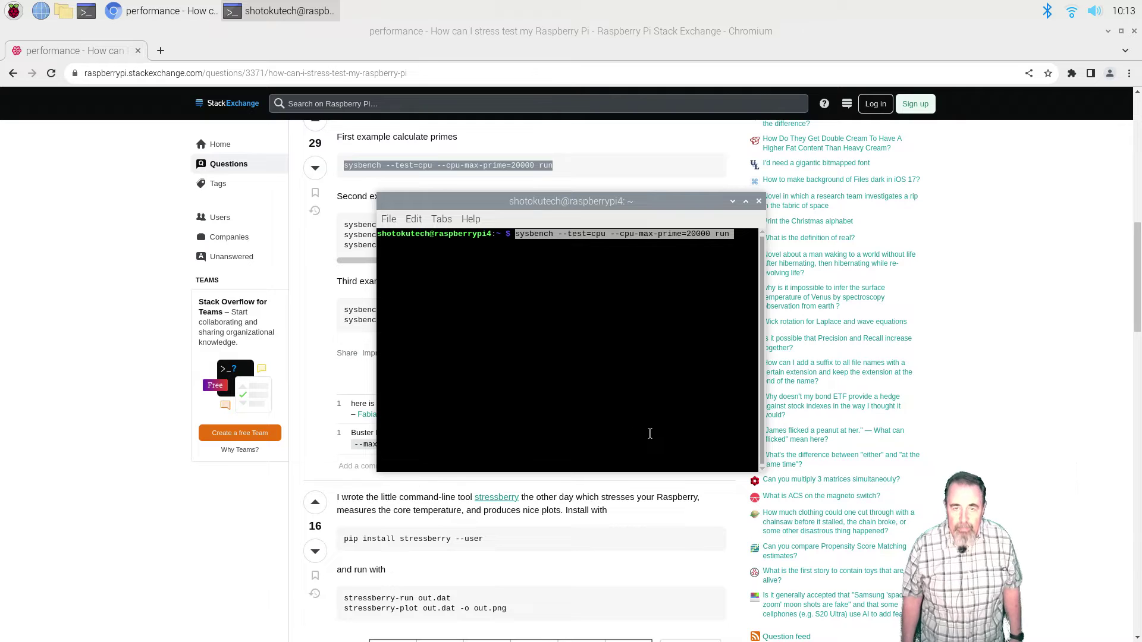
key(Return)
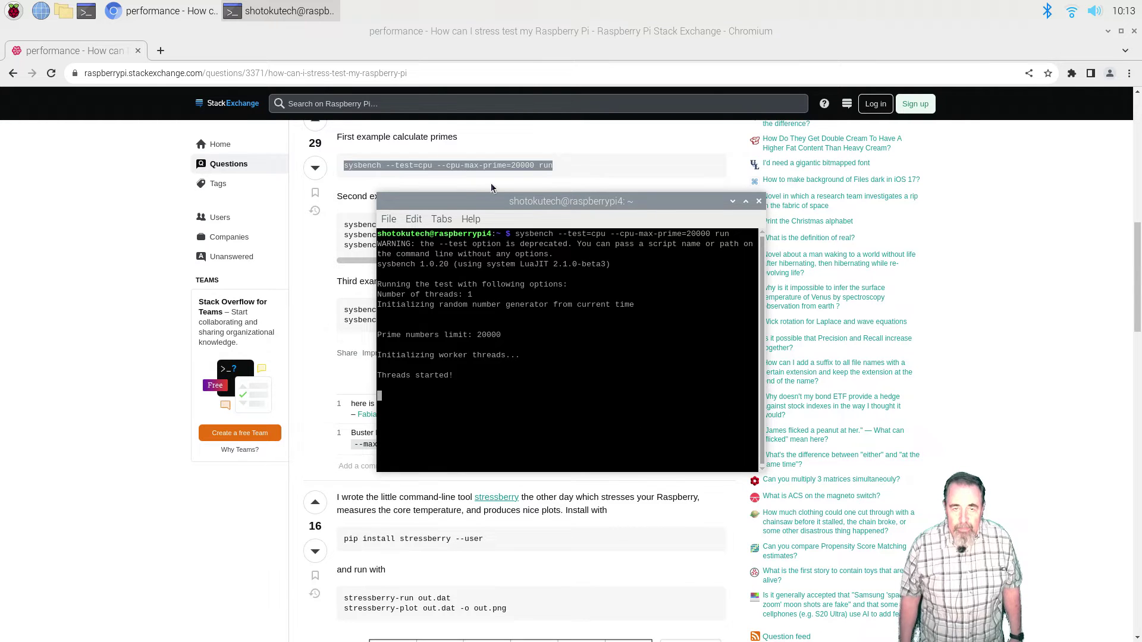
drag(491, 207, 106, 150)
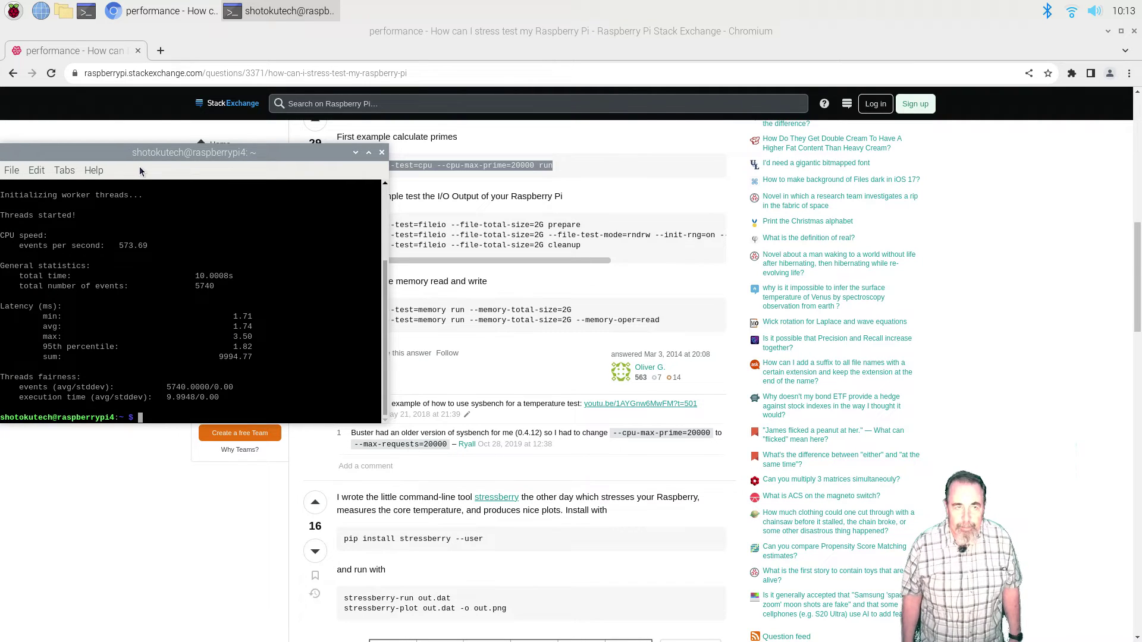
Step: Open a second terminal and copy the three sysbench fileio commands from the answer page
click(170, 12)
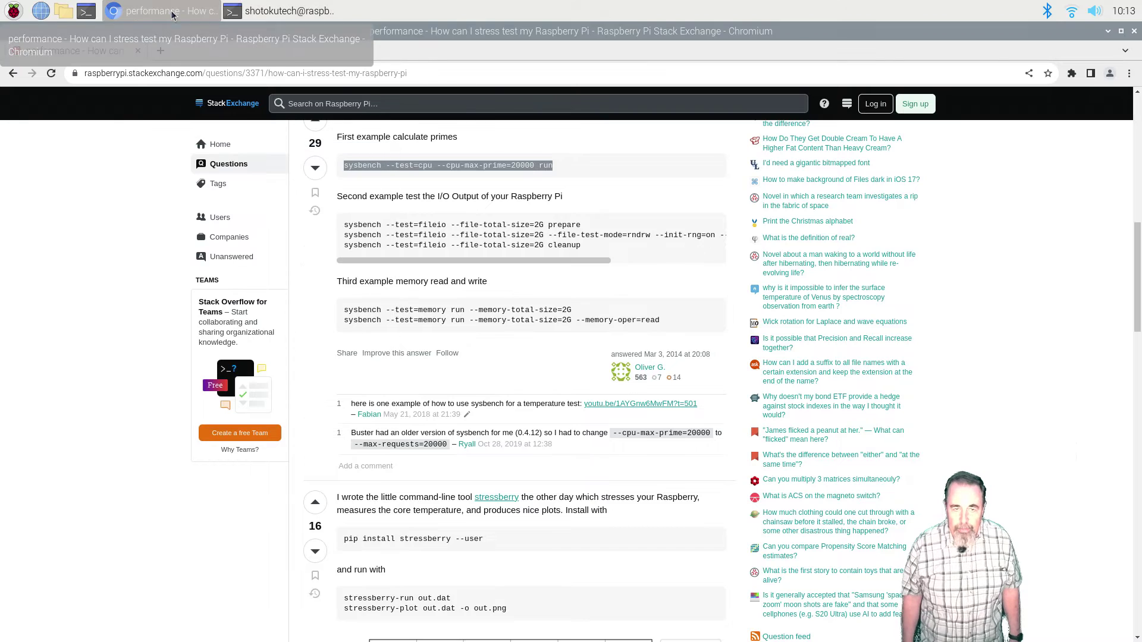
click(86, 11)
click(193, 594)
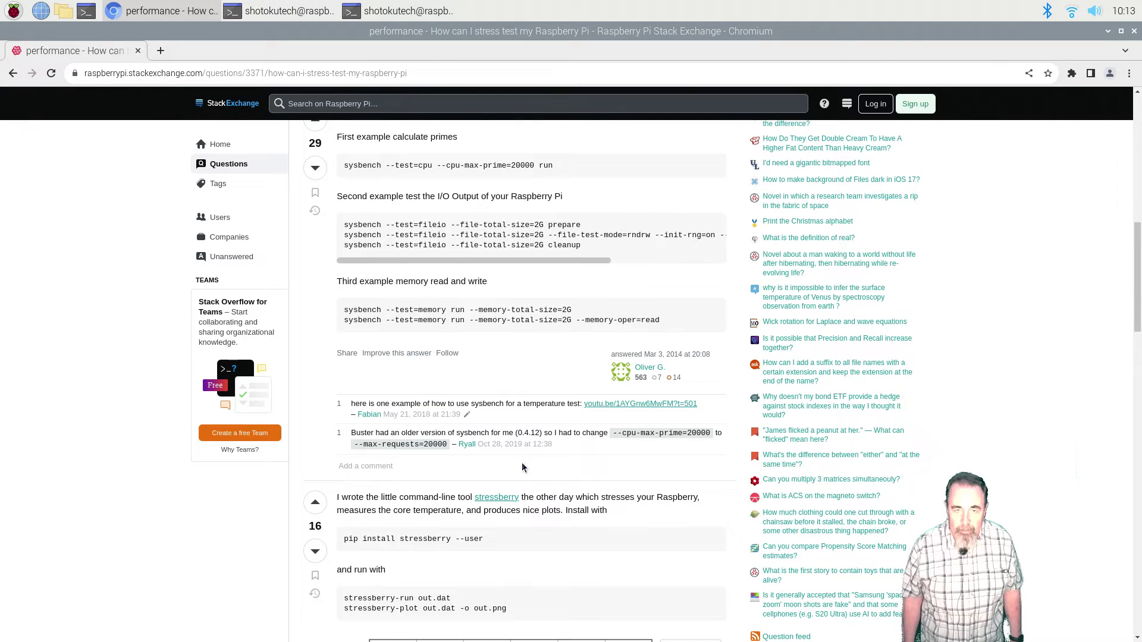
drag(592, 252, 344, 225)
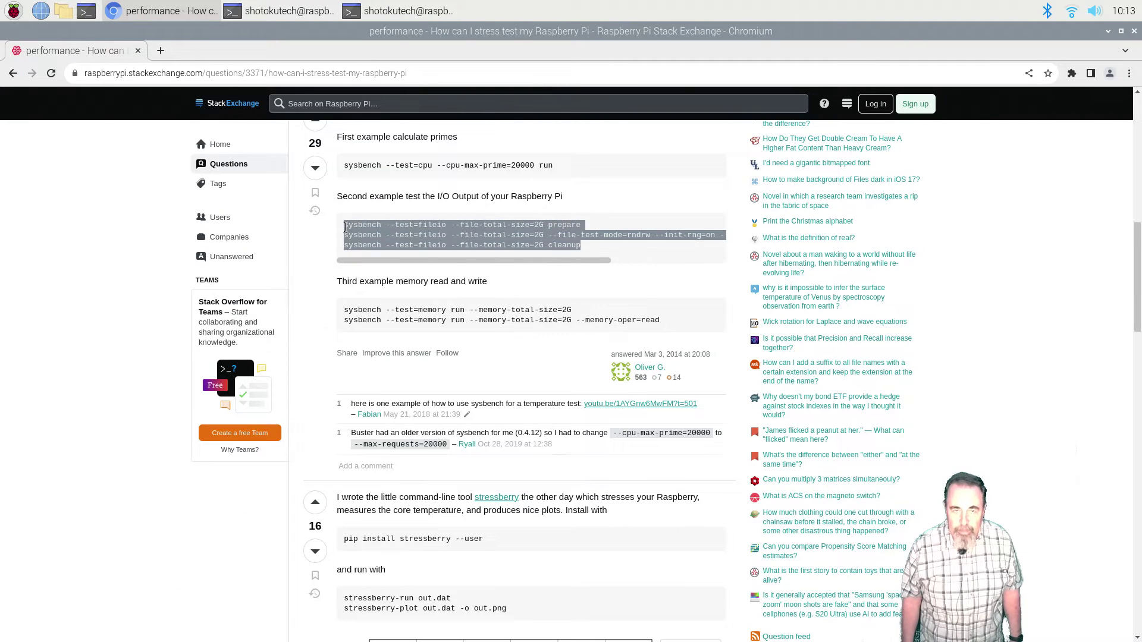
right_click(389, 238)
click(428, 259)
Step: Paste and run the 2G fileio prepare, random read/write and cleanup commands in that terminal
click(402, 12)
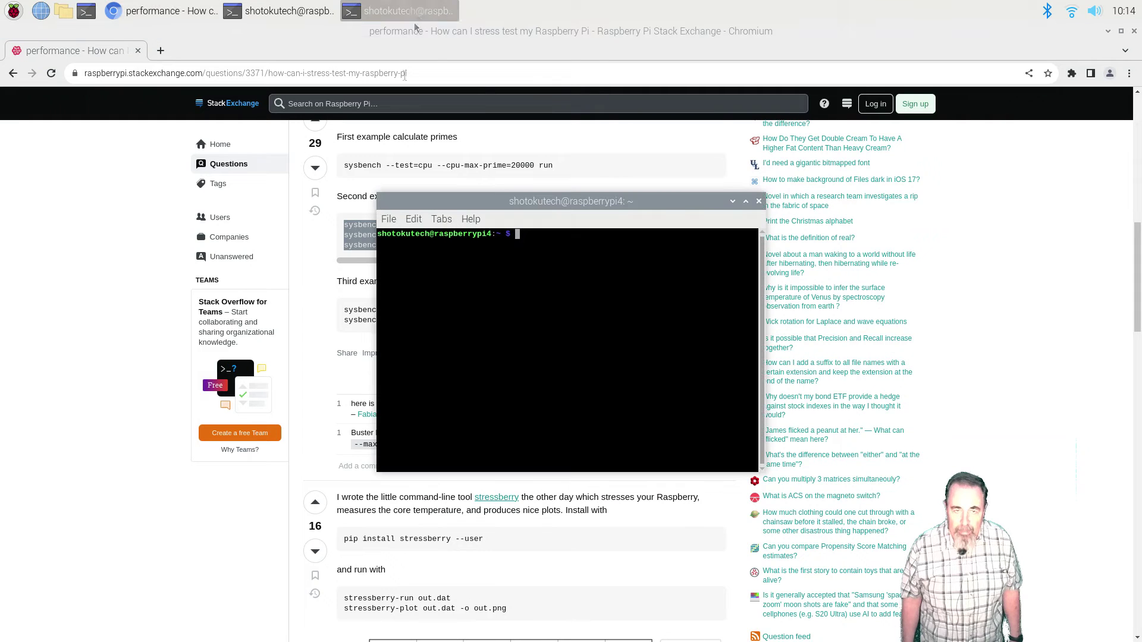
right_click(491, 349)
click(520, 413)
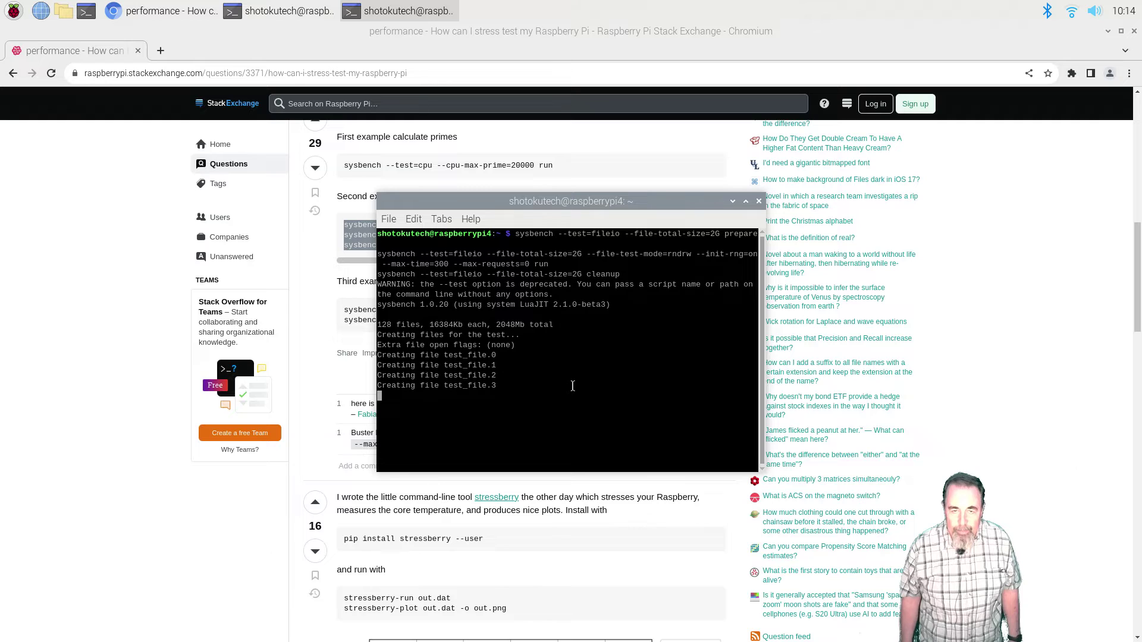
click(279, 11)
drag(589, 199, 594, 145)
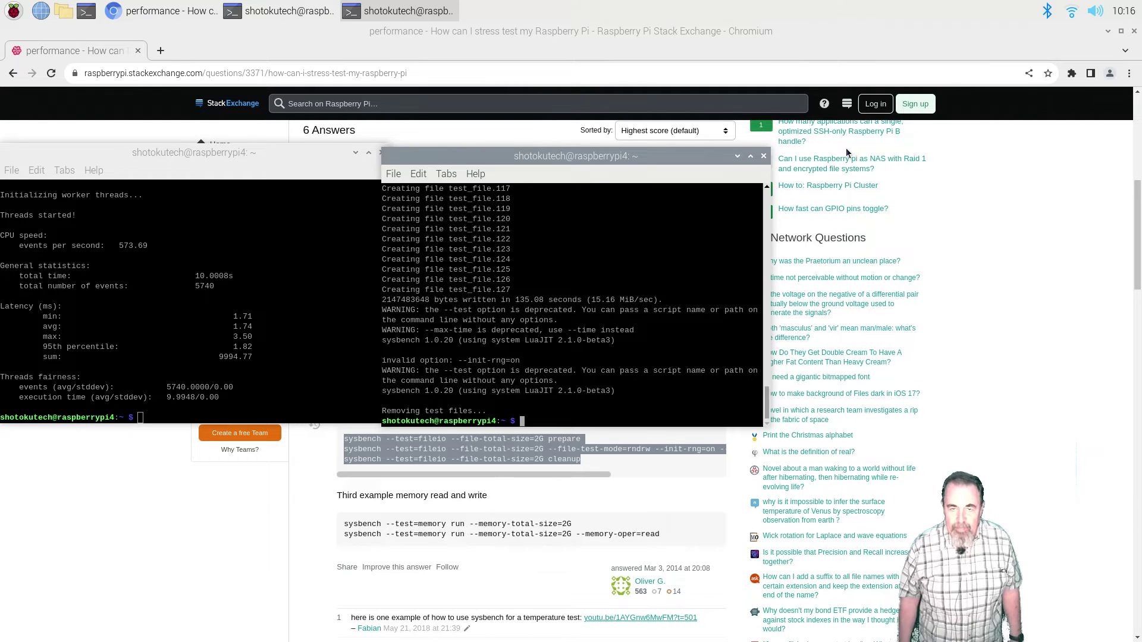
click(164, 11)
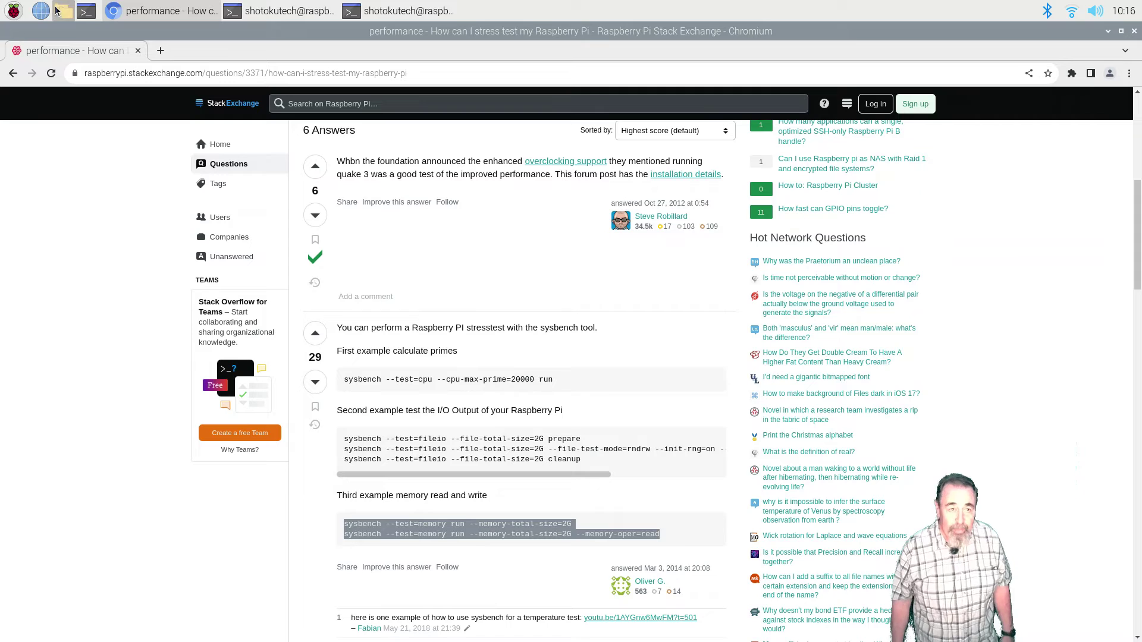
Step: Paste and run the two sysbench 2G memory commands in a third, upper-right terminal
click(88, 17)
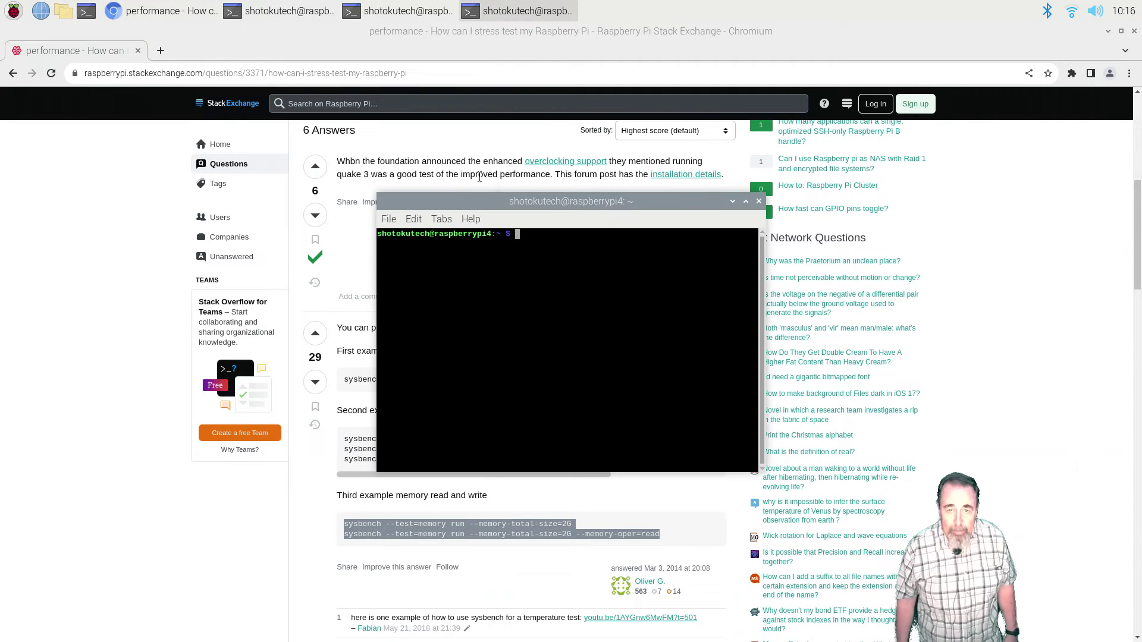
drag(563, 201, 939, 148)
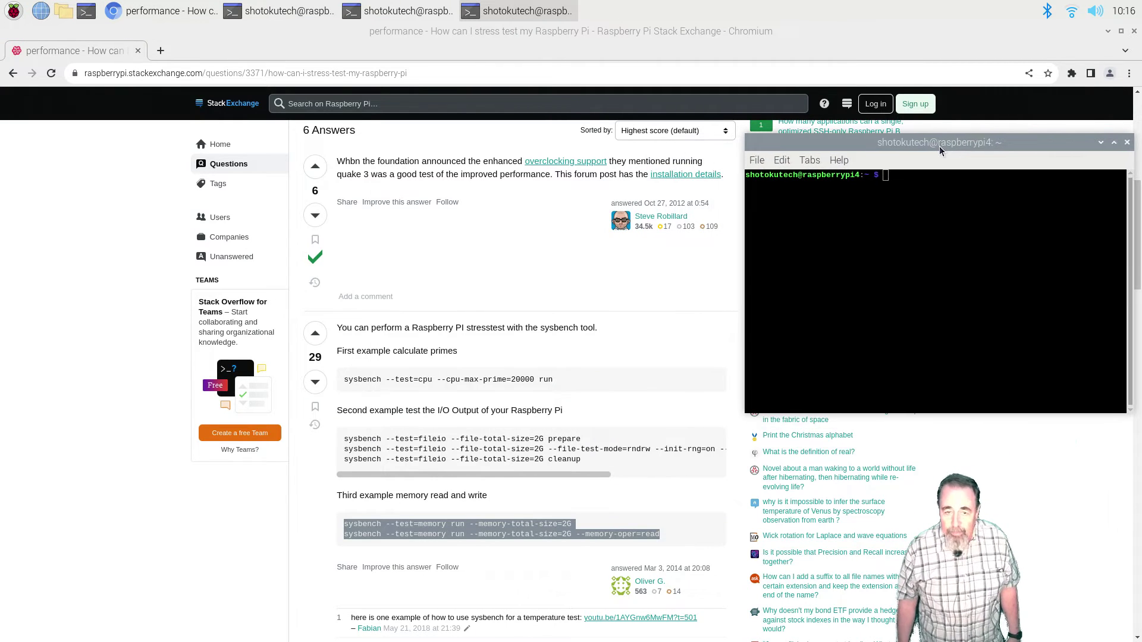
right_click(883, 237)
click(909, 296)
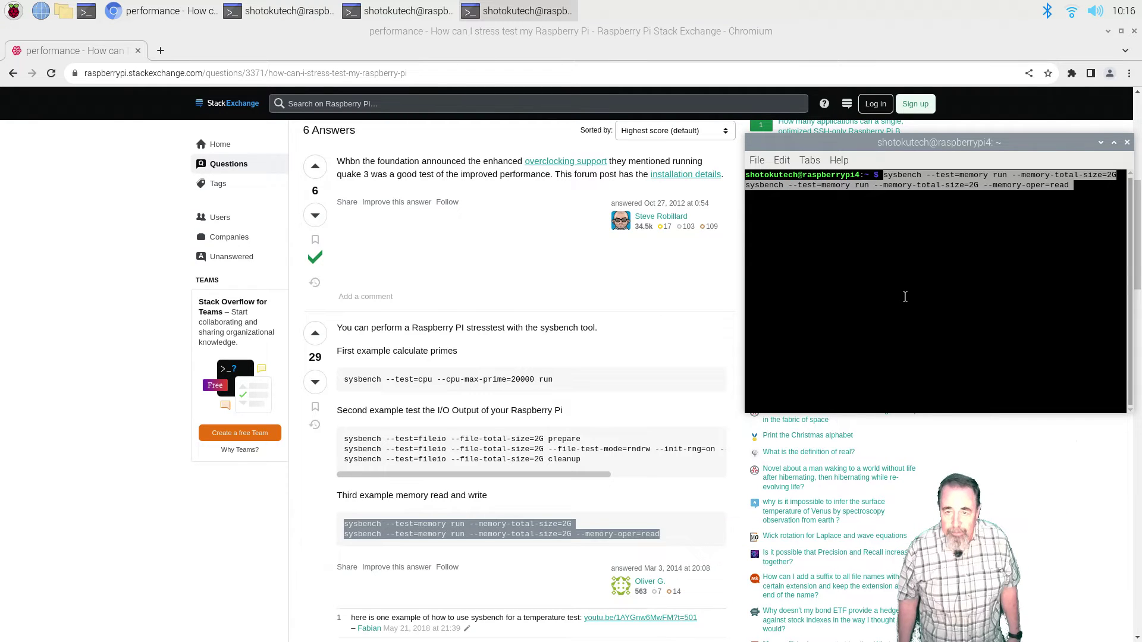
key(Return)
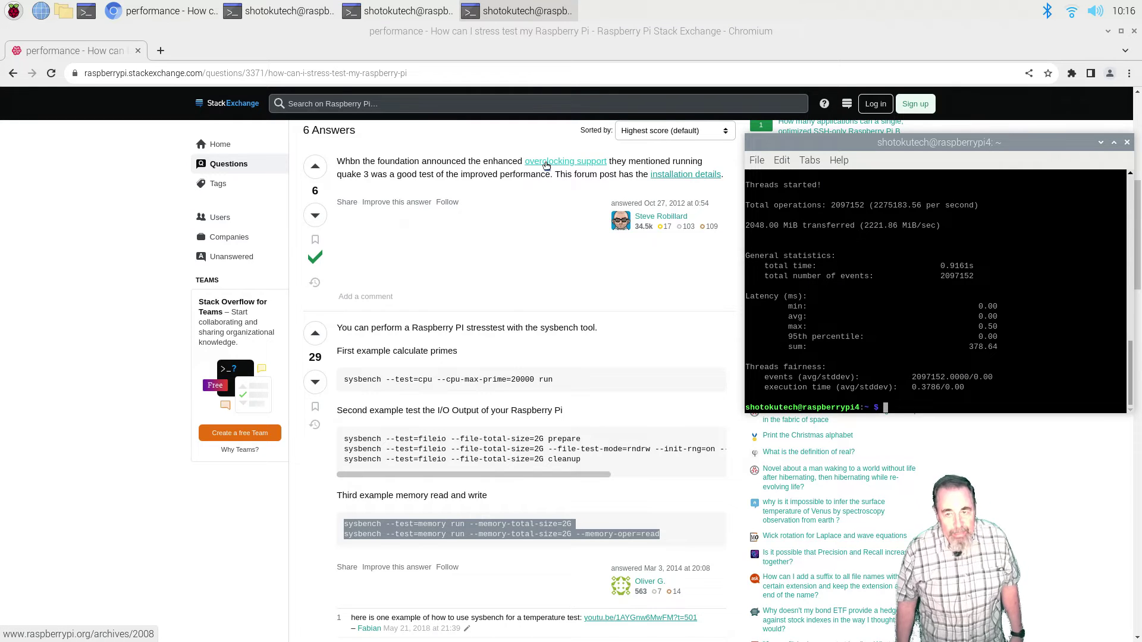
Step: Place the file I/O terminal between the CPU and memory result windows
click(426, 11)
click(424, 11)
click(424, 11)
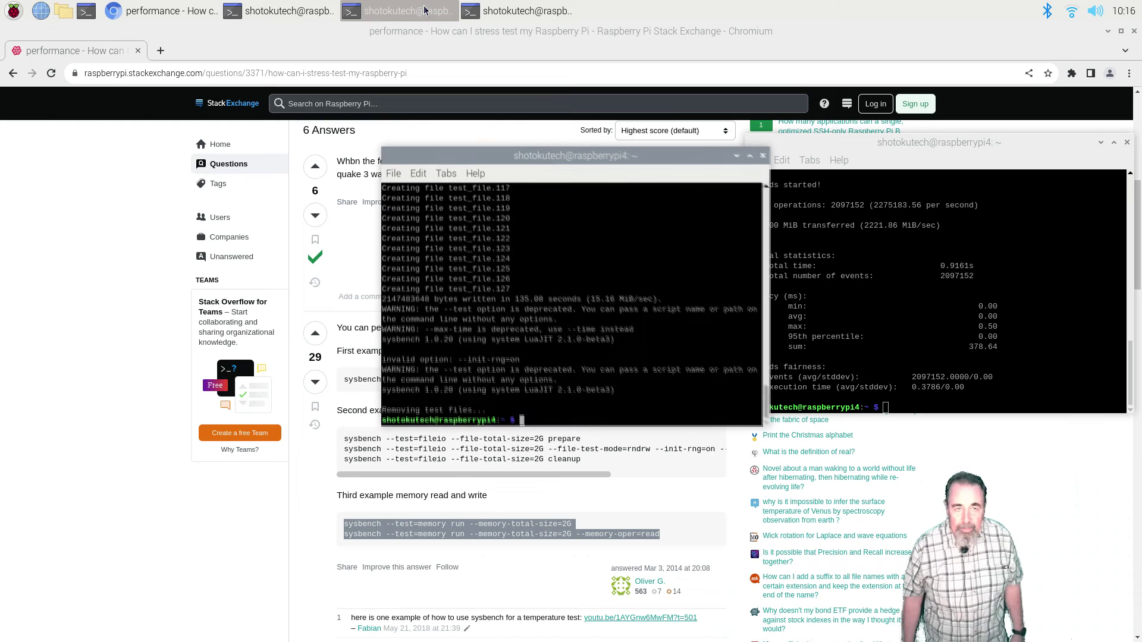
click(313, 13)
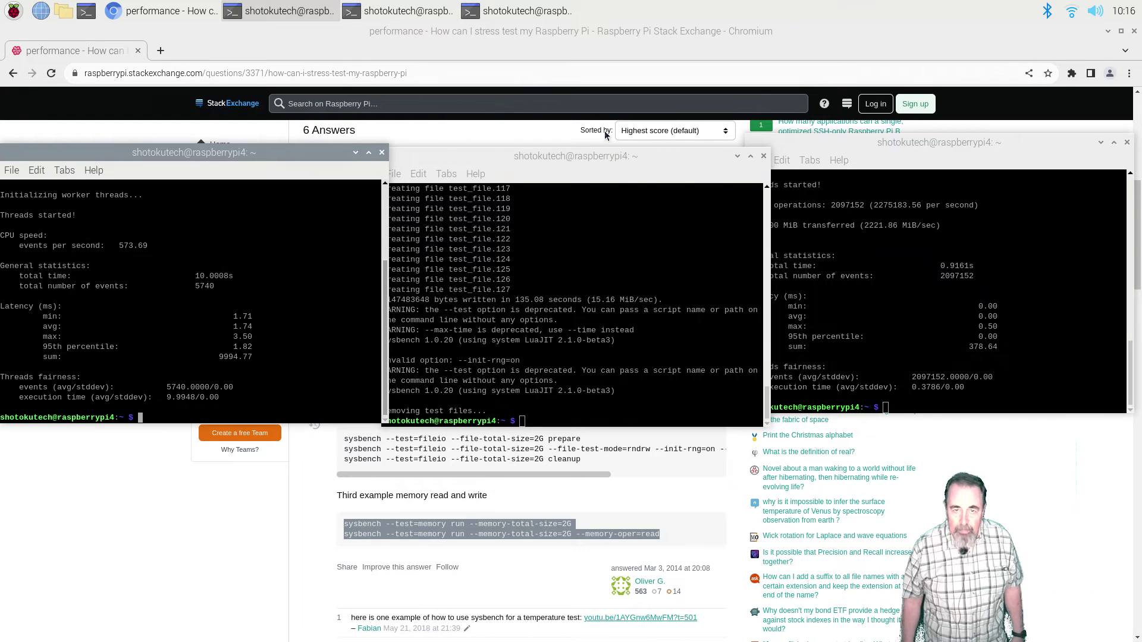
drag(603, 156, 581, 151)
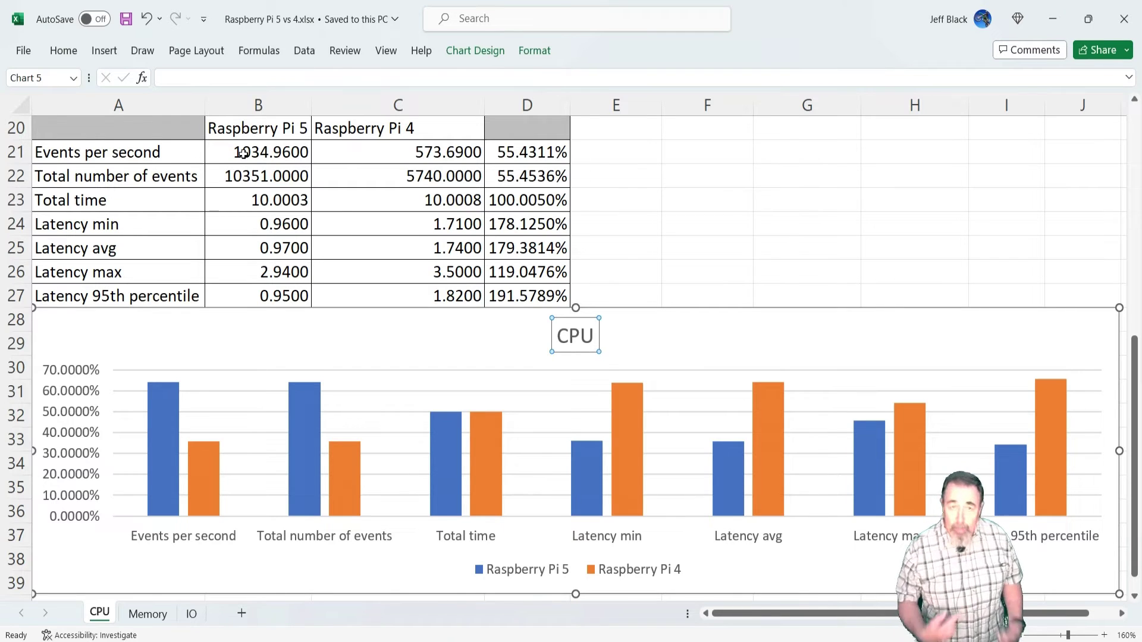
Step: Inspect the CPU sheet's B21:C22 values, latency max ratio in D26 and the Pi 5/Pi 4 chart bars
drag(265, 152, 256, 175)
drag(375, 151, 369, 172)
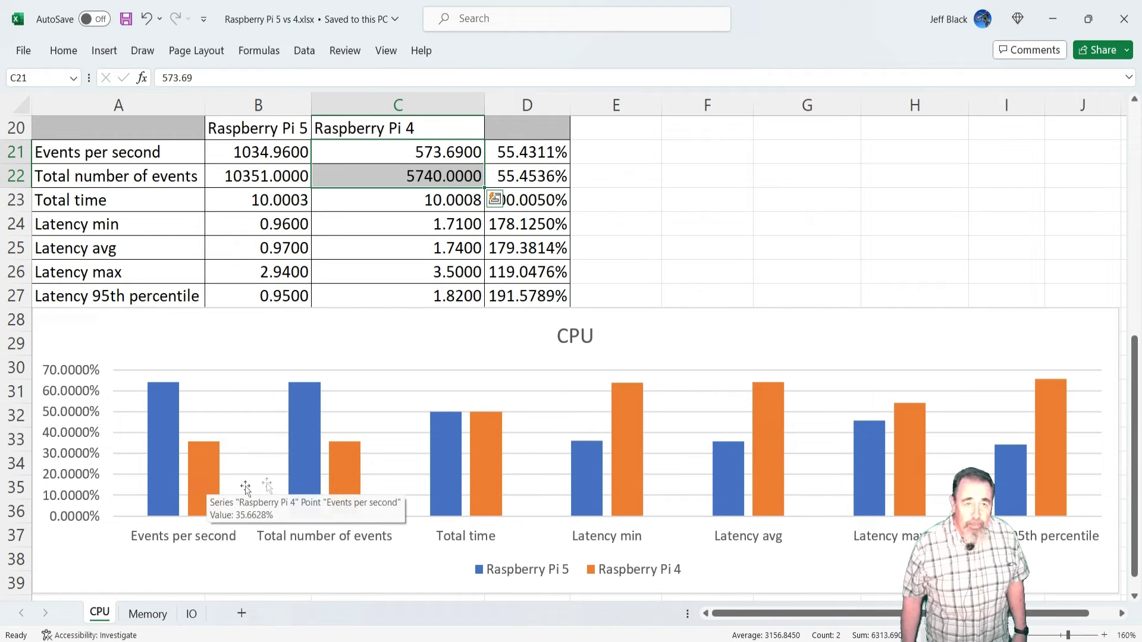
mouse_move(302, 469)
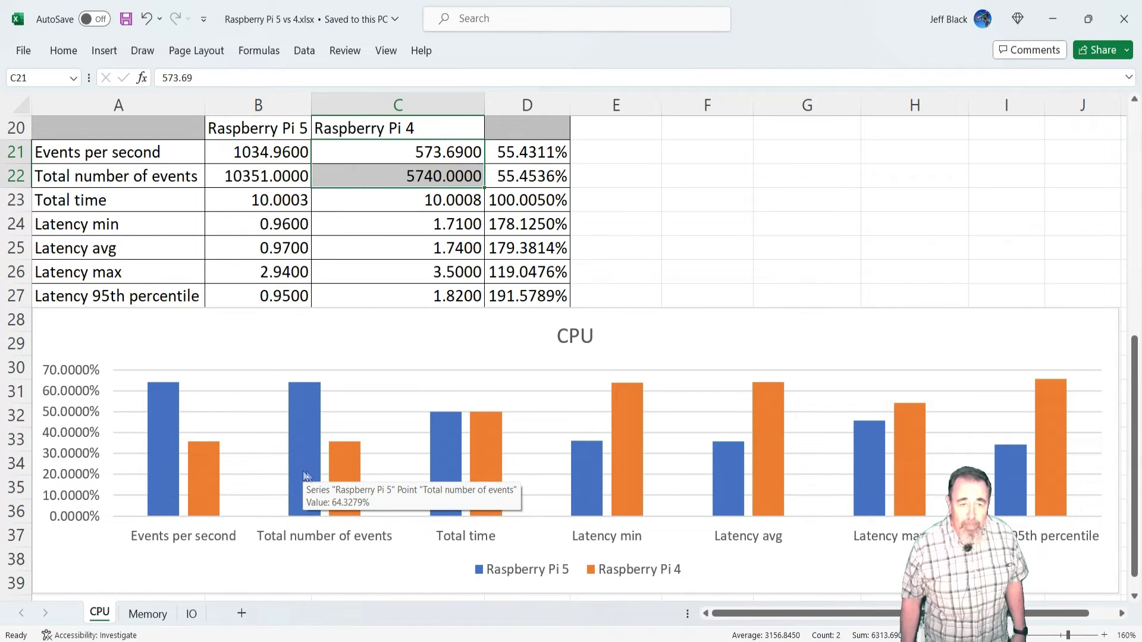
mouse_move(346, 467)
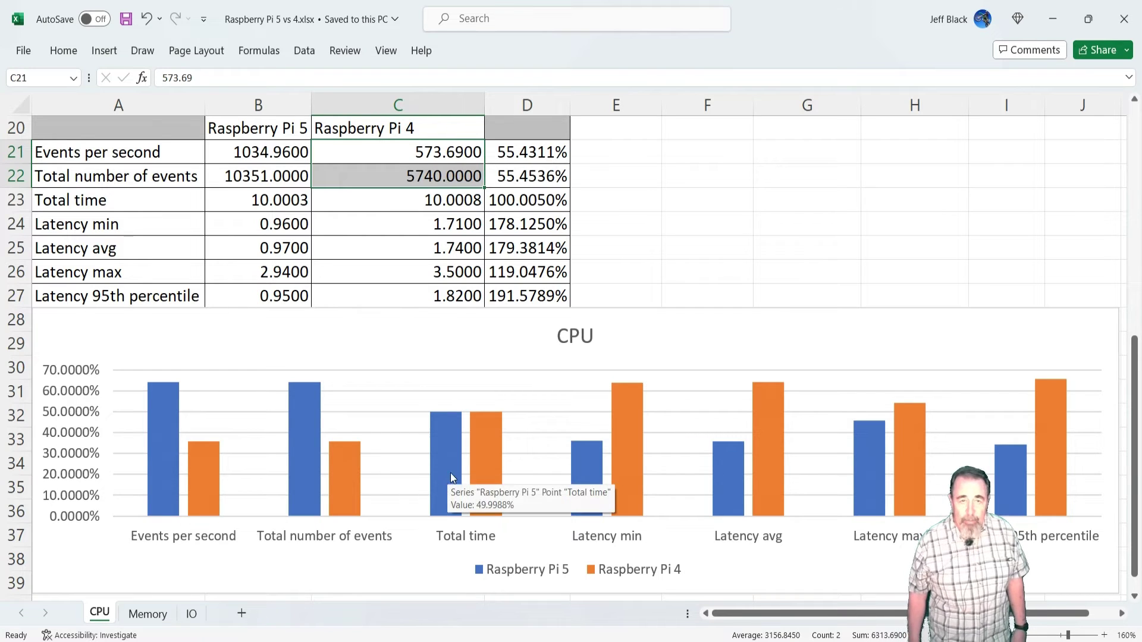
mouse_move(476, 470)
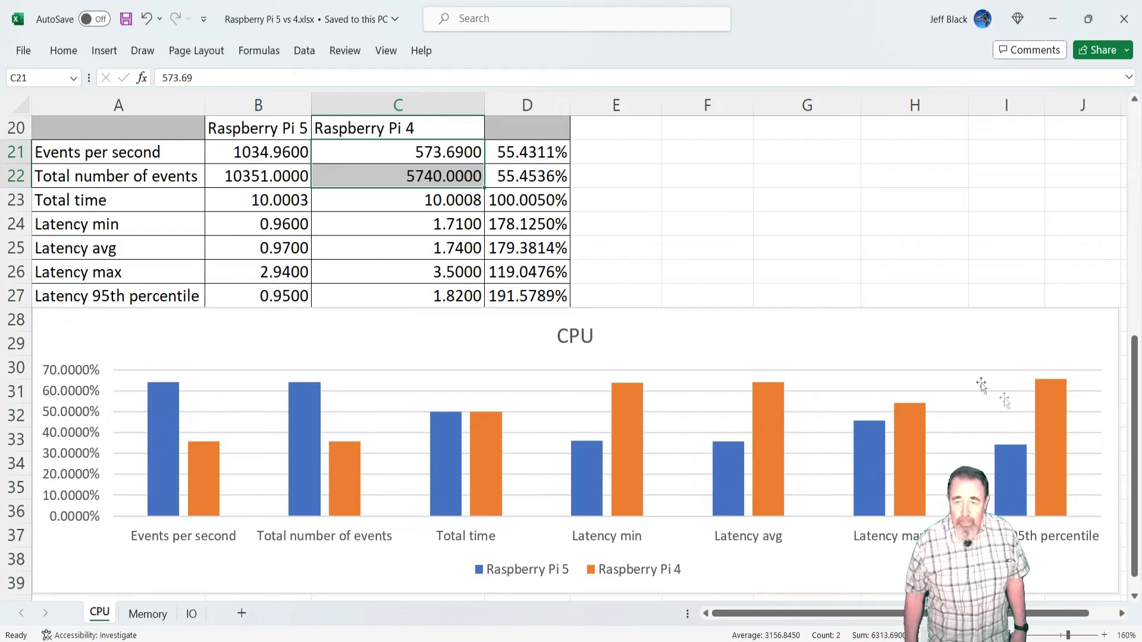
drag(278, 225, 271, 244)
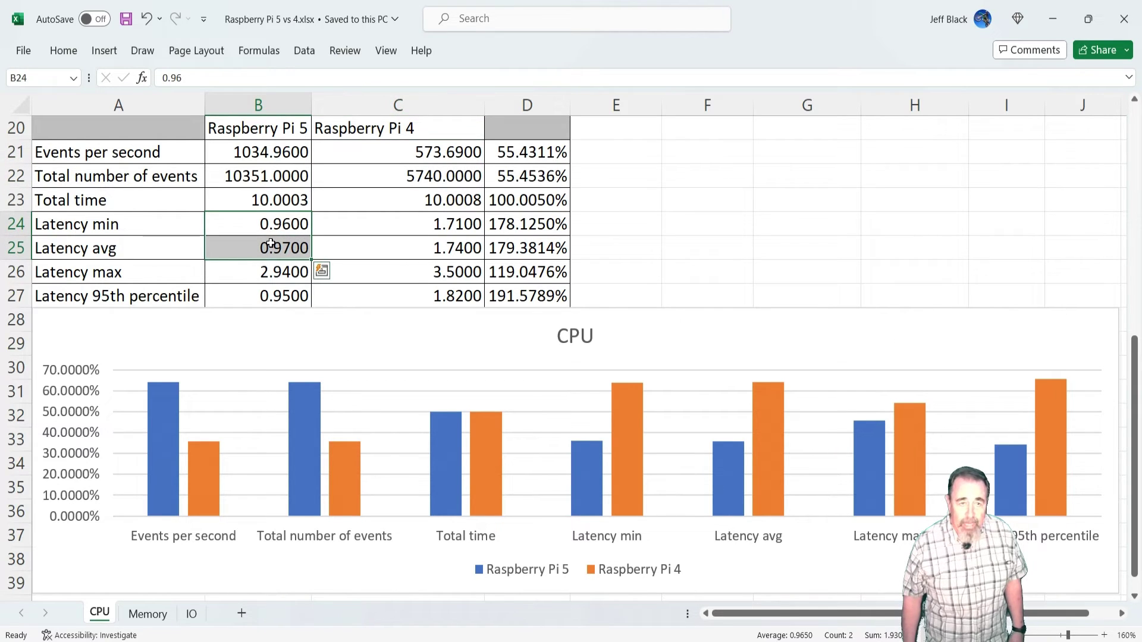
click(255, 271)
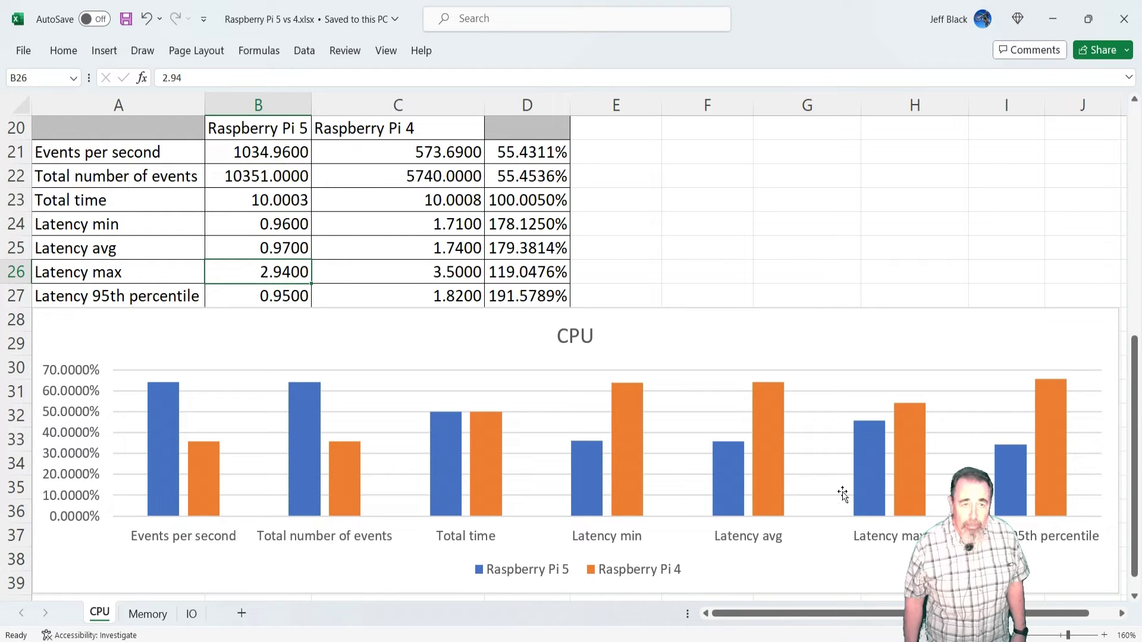
click(869, 481)
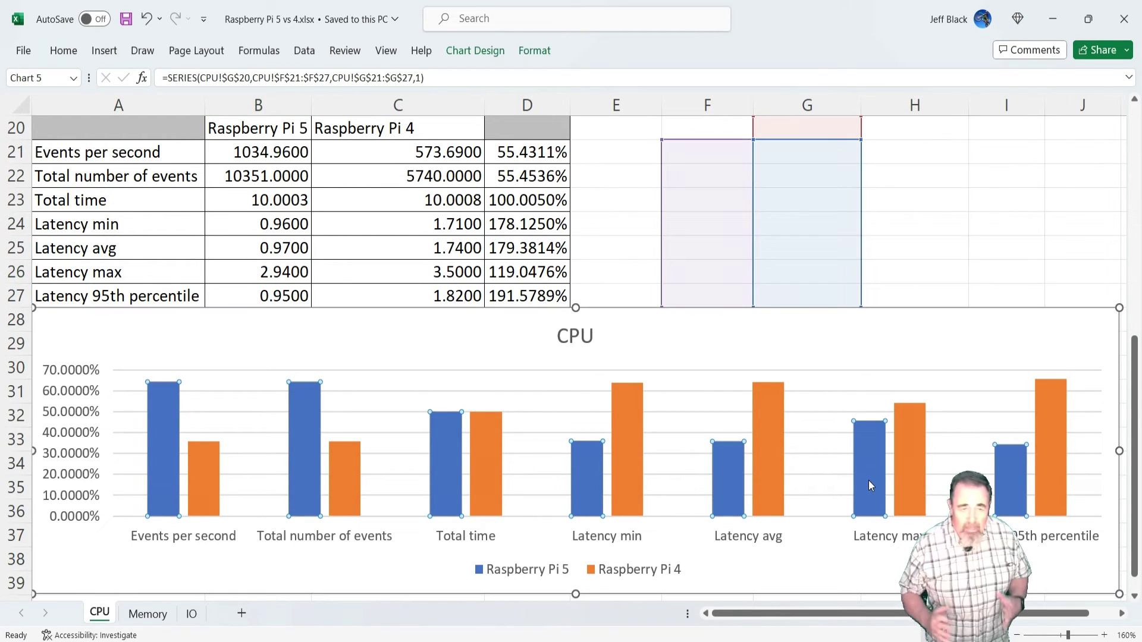
click(906, 467)
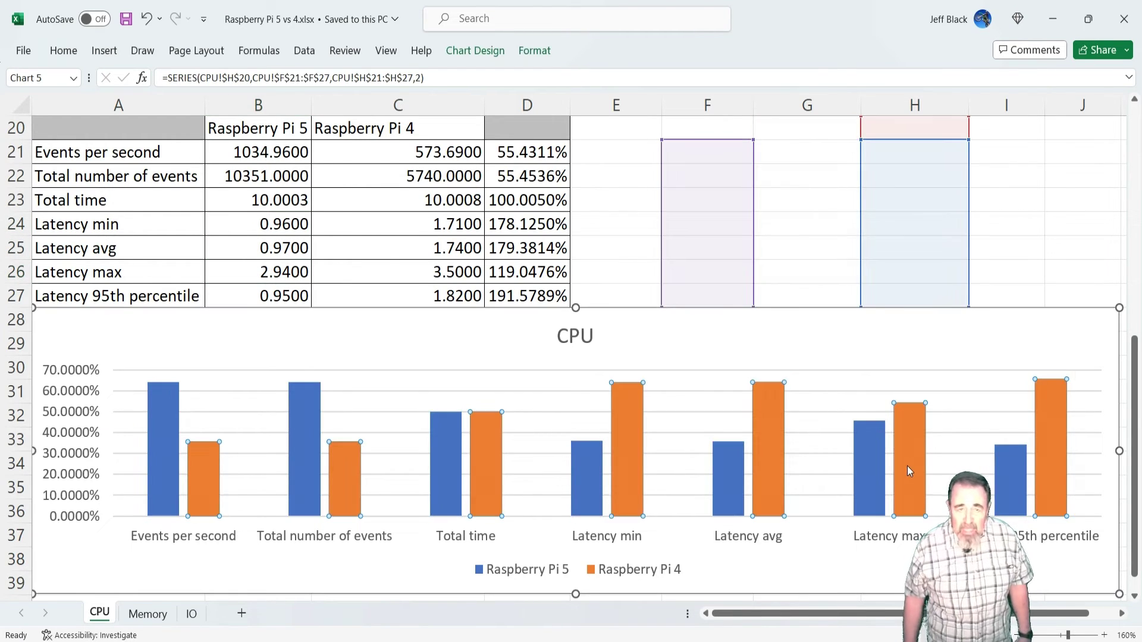
click(515, 271)
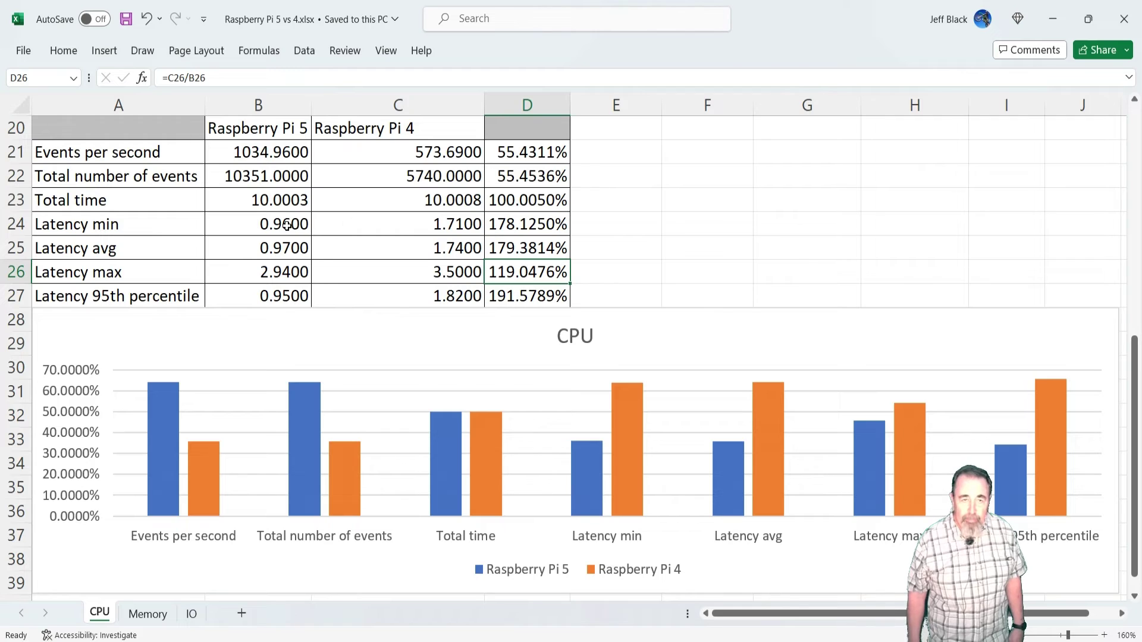
Step: Compare Pi 5 and Pi 4 latency min, avg, max and 95th percentile, then open the Memory sheet
drag(287, 224, 282, 248)
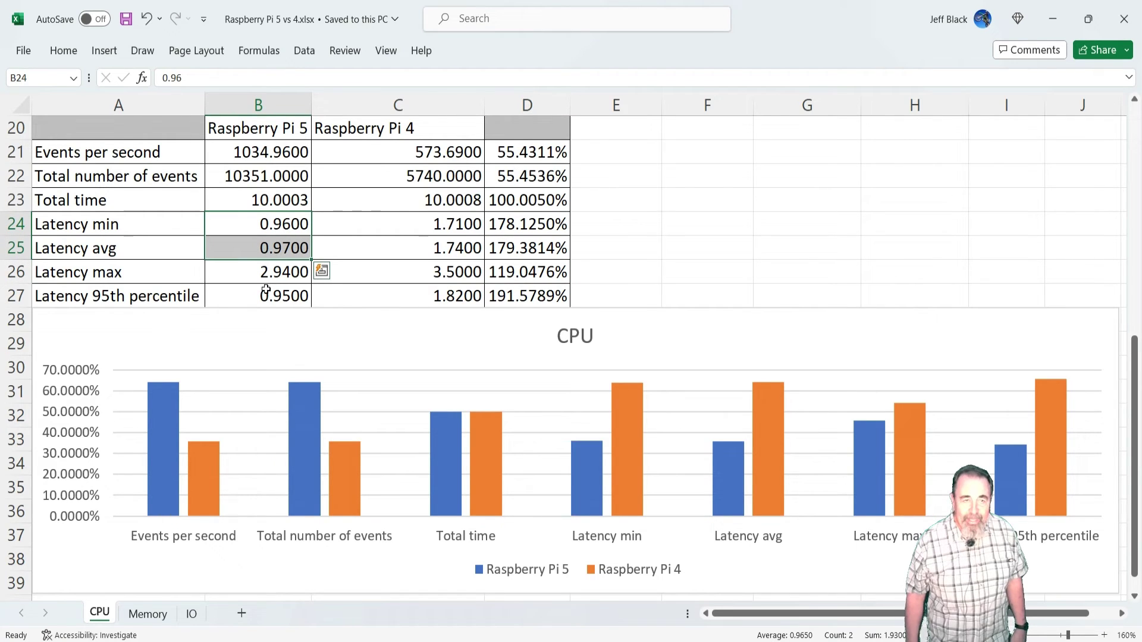
click(266, 294)
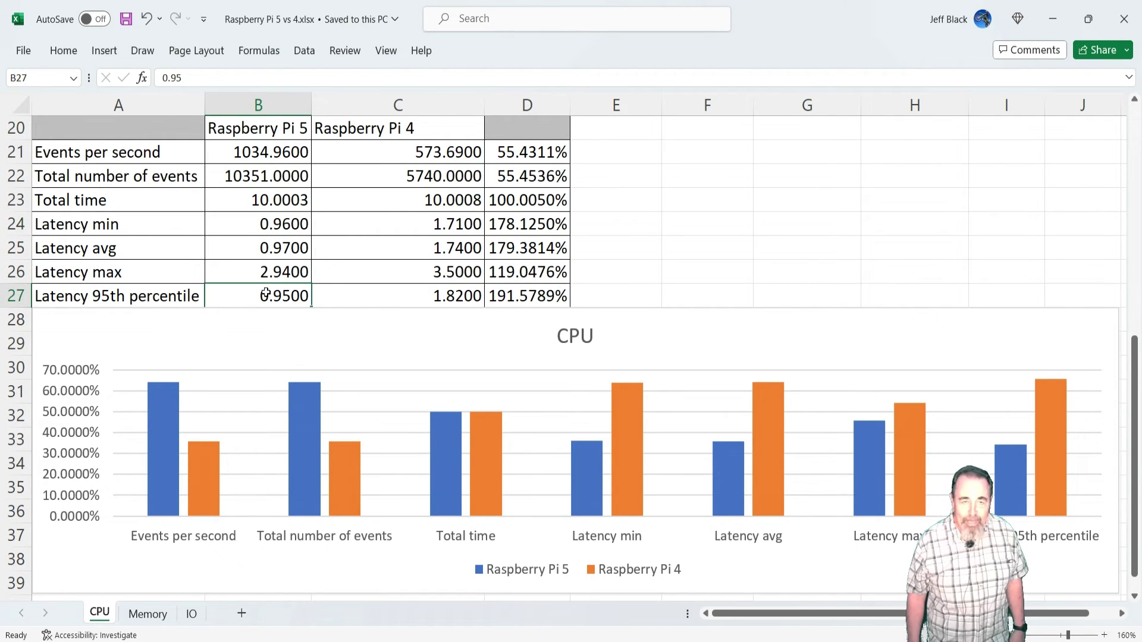
click(293, 224)
click(283, 245)
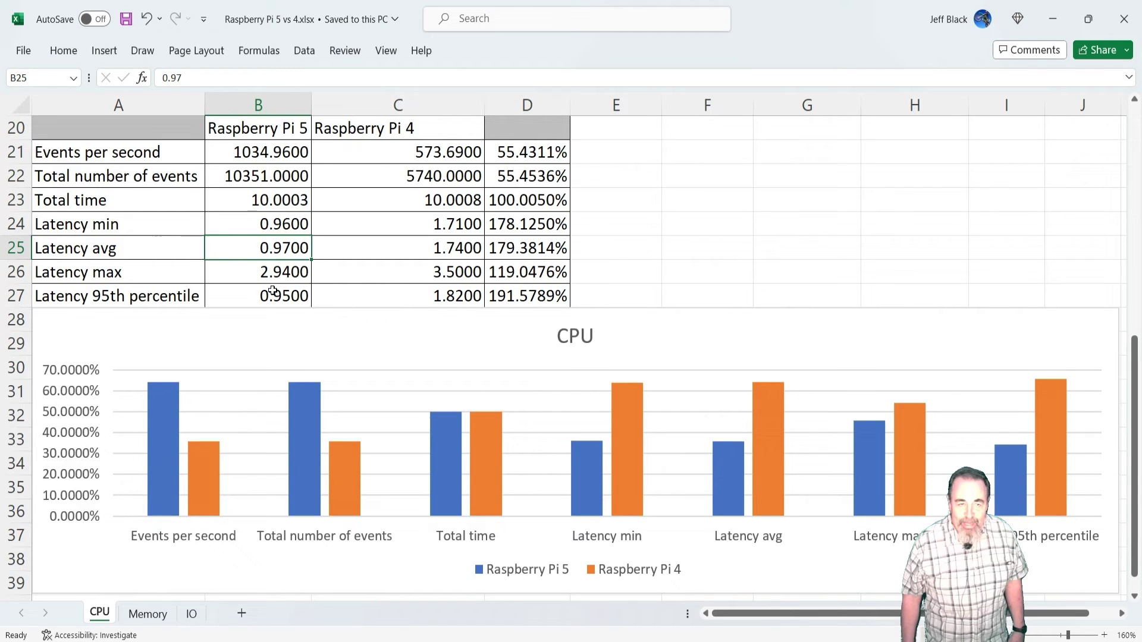
click(272, 295)
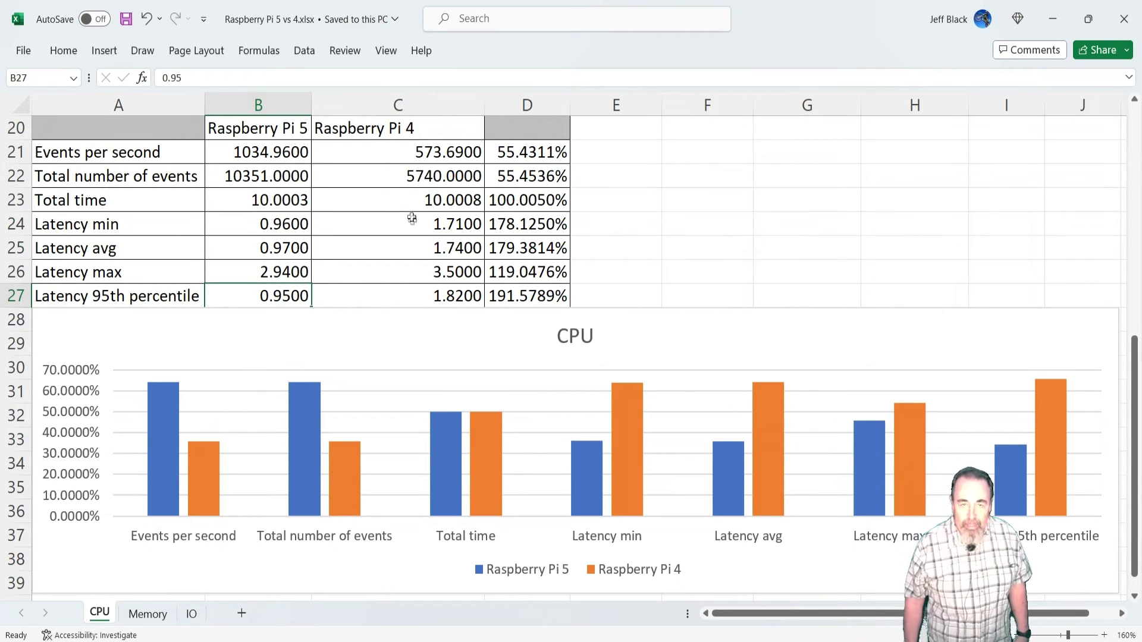
drag(412, 218, 409, 243)
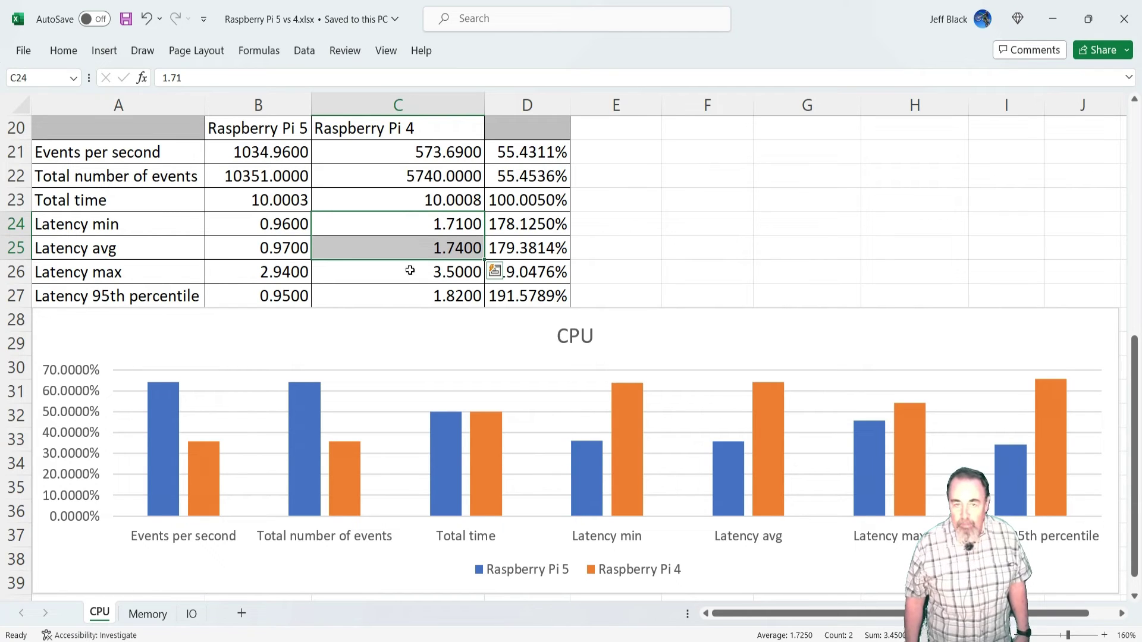
click(424, 278)
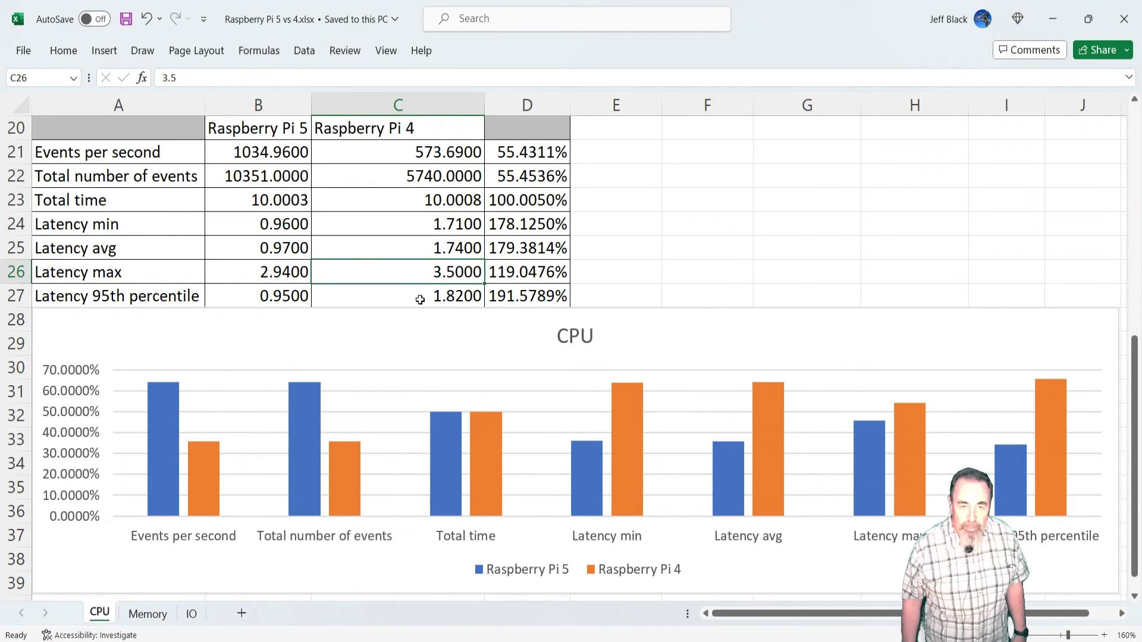
click(419, 299)
click(531, 300)
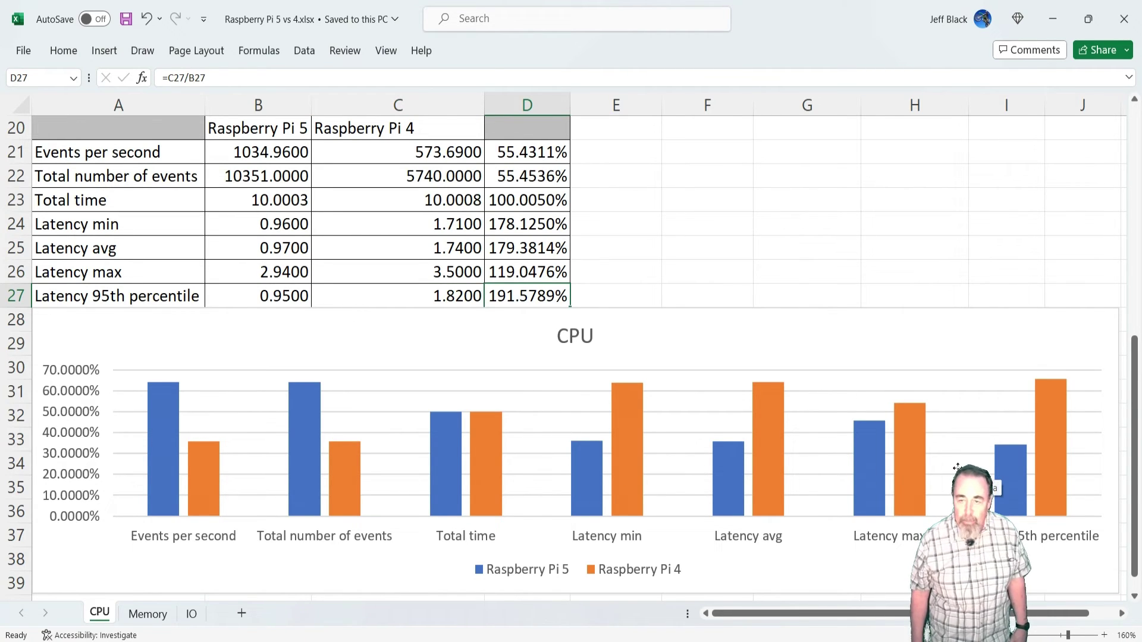
click(148, 615)
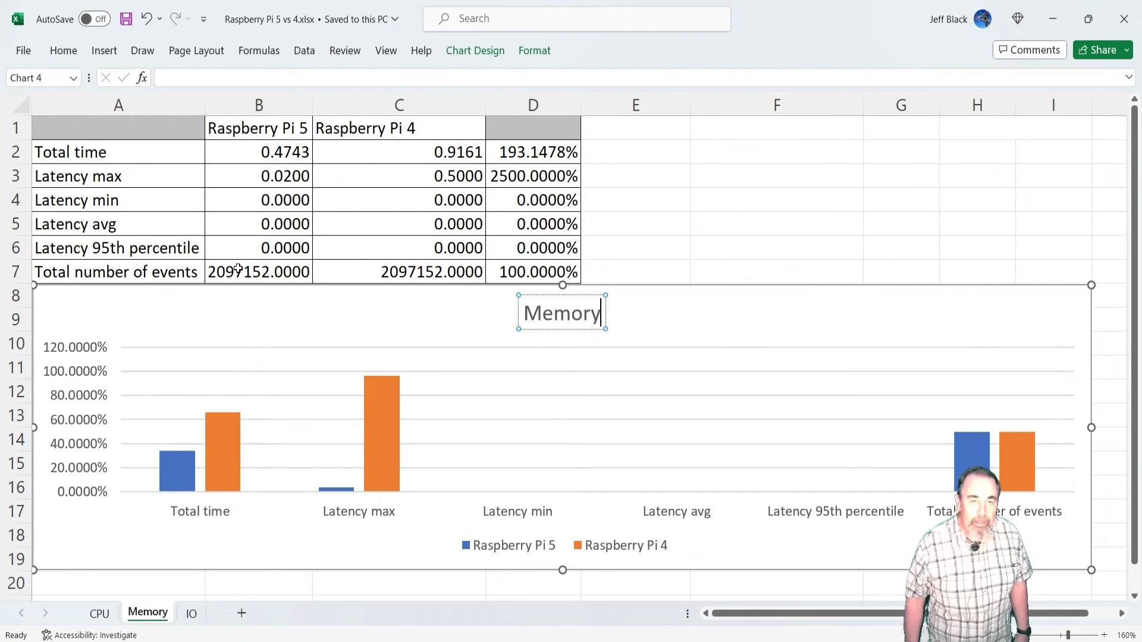
drag(239, 267, 364, 280)
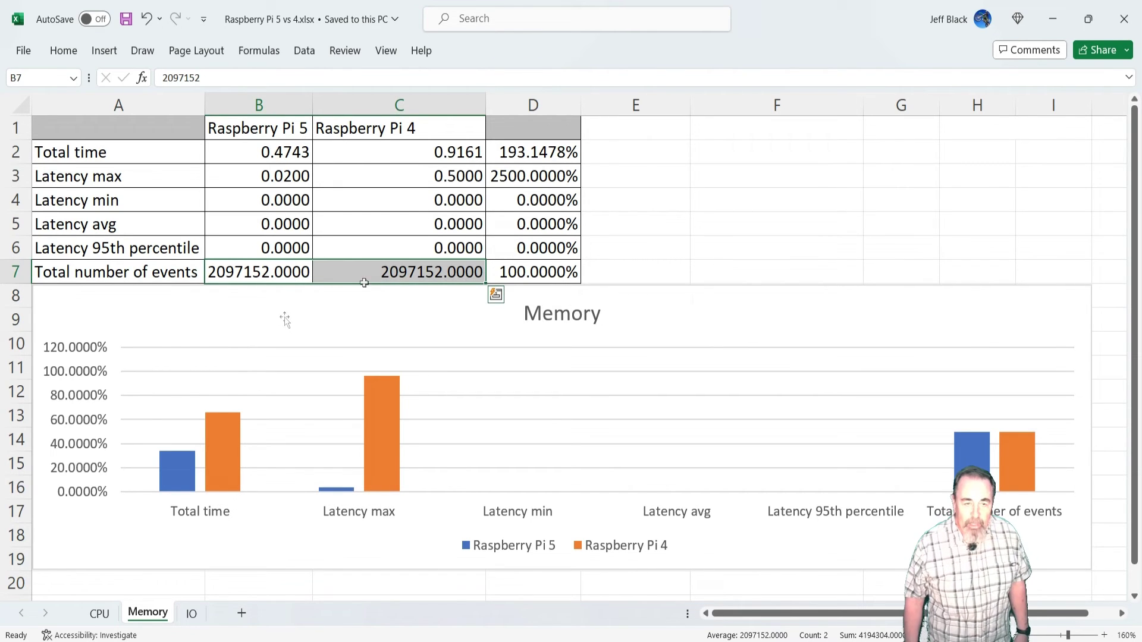
mouse_move(180, 477)
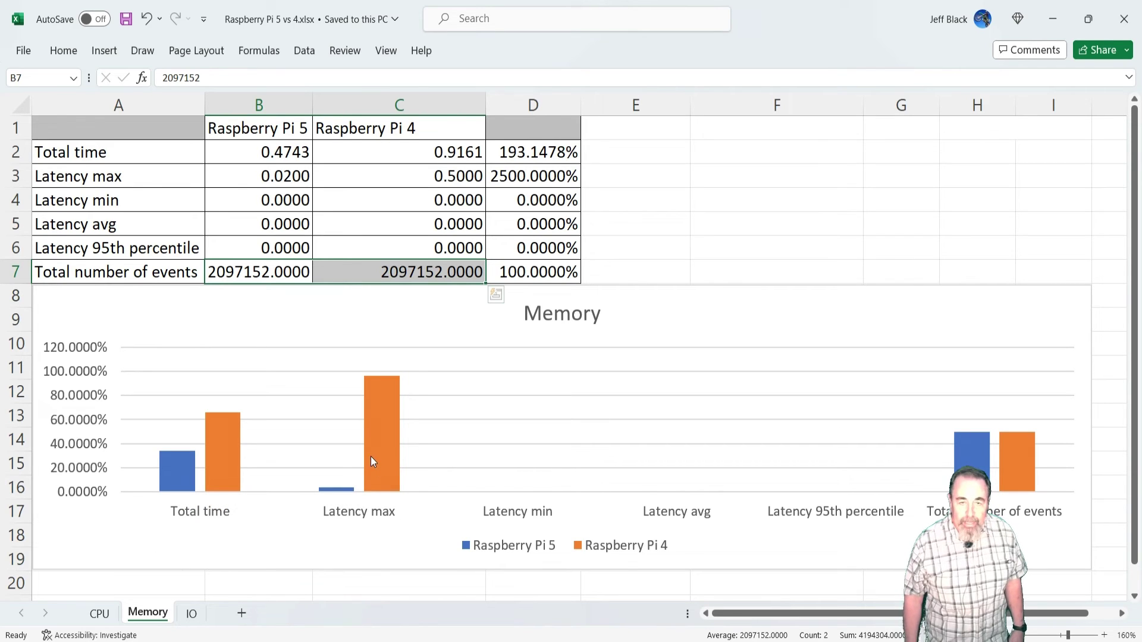
mouse_move(373, 459)
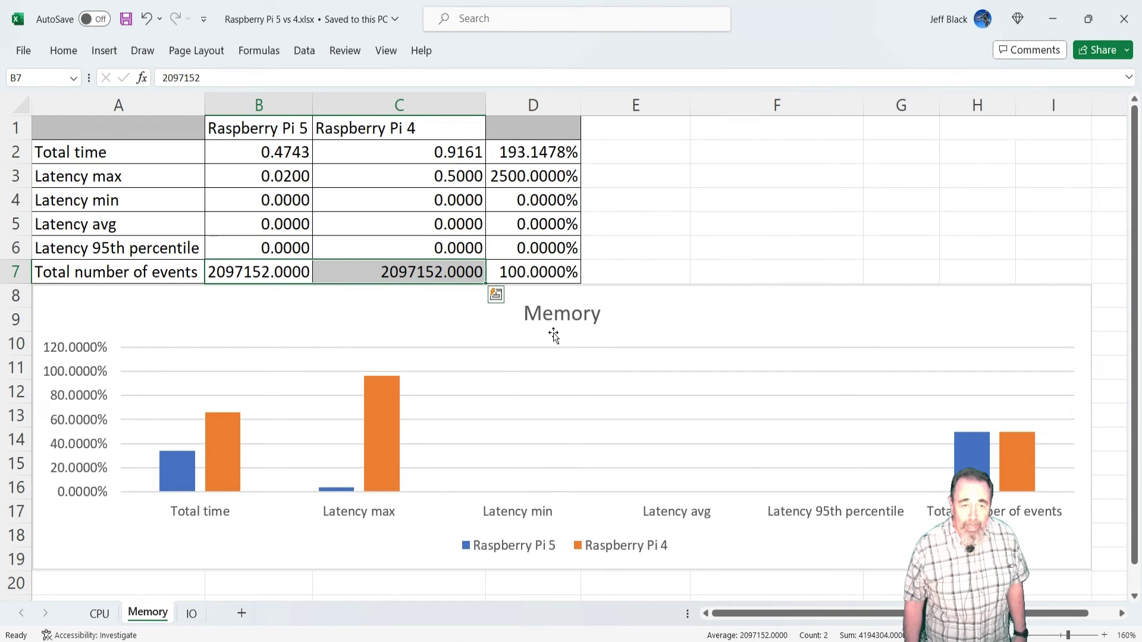
Step: Open the IO sheet and read the Pi 5 and Pi 4 total time and MiB/sec chart bars
click(192, 613)
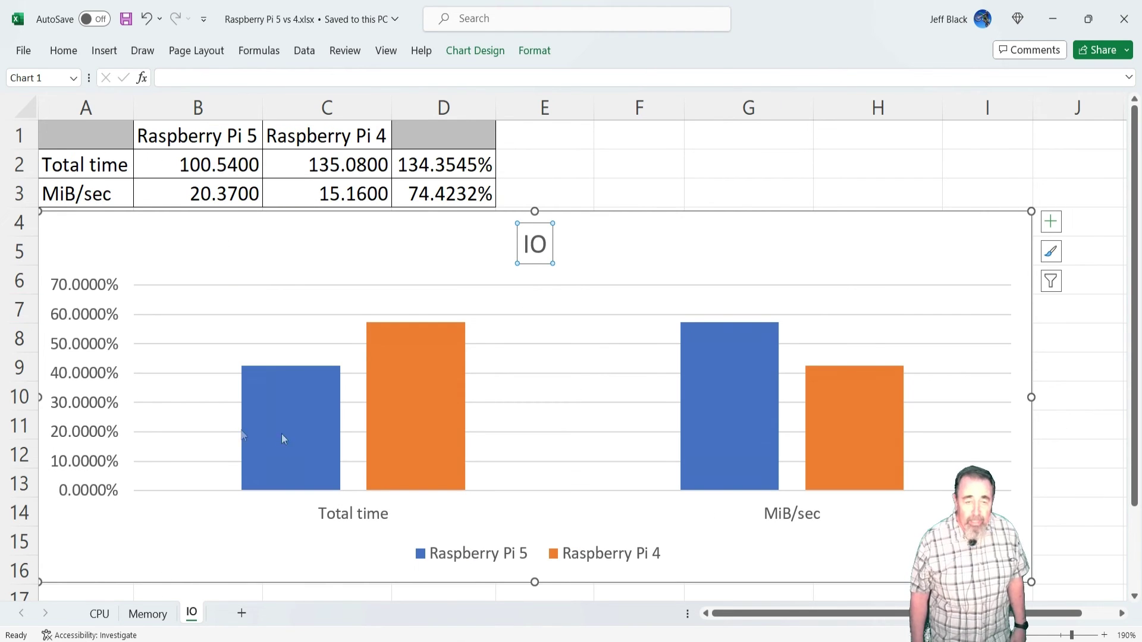
mouse_move(272, 459)
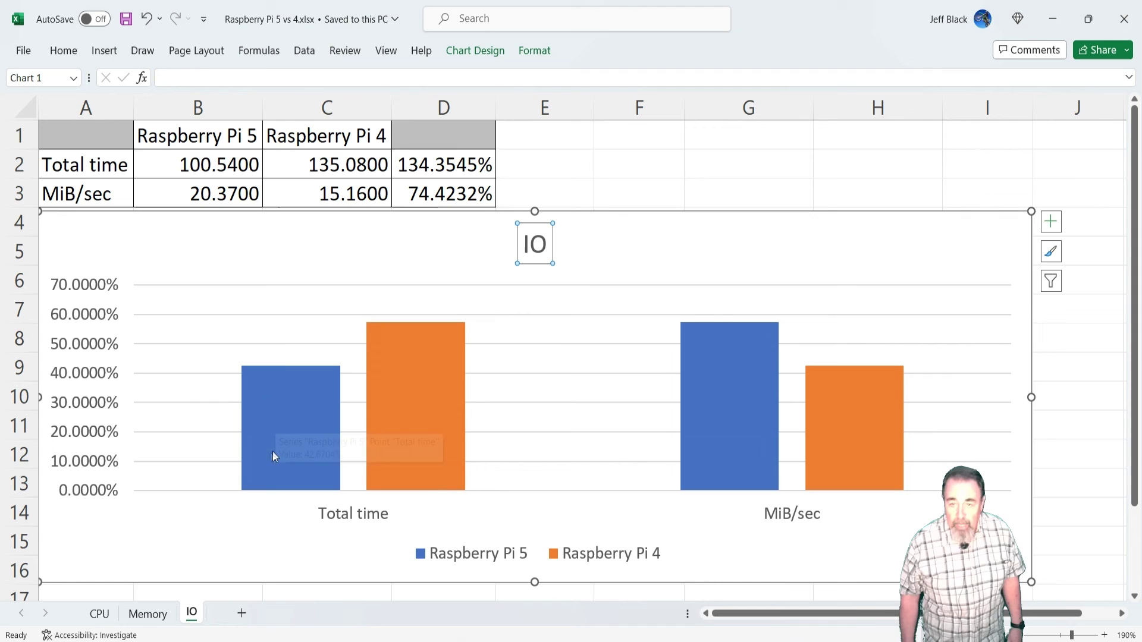
mouse_move(368, 416)
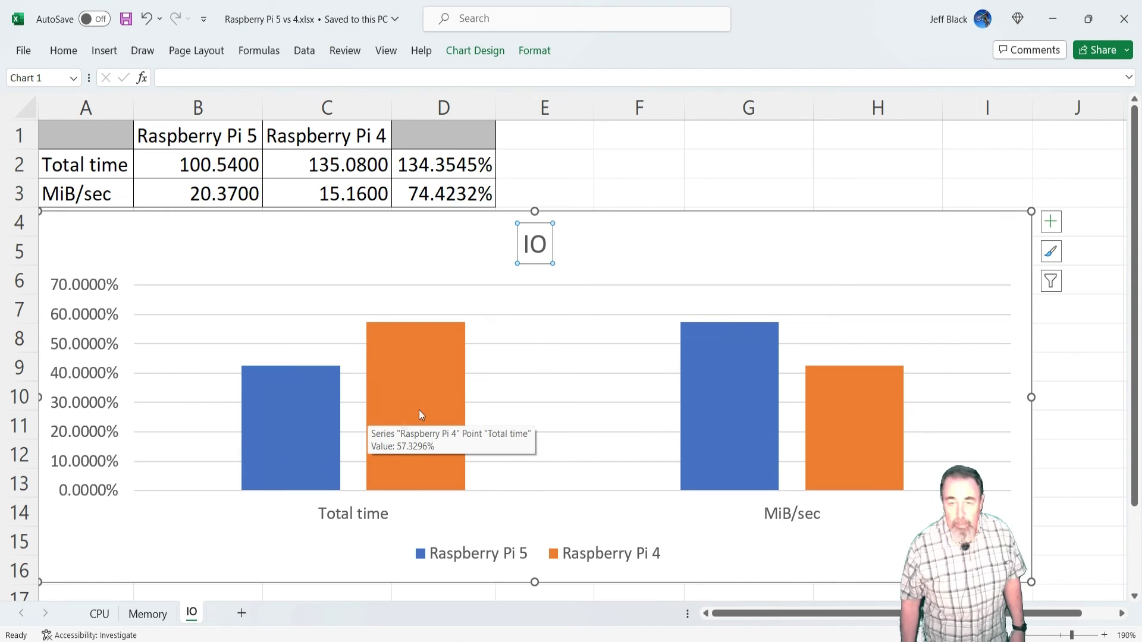
mouse_move(724, 416)
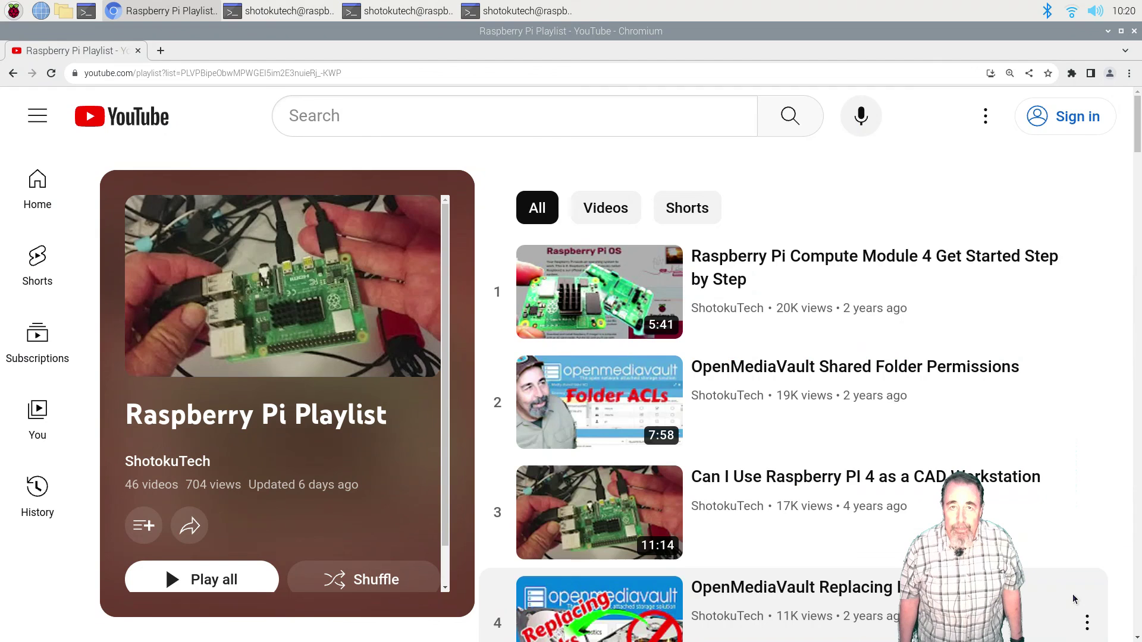
Step: Scroll down through the 46-video Raspberry Pi Playlist and back up to the top
scroll(1072, 593, down, 5)
scroll(1073, 598, down, 11)
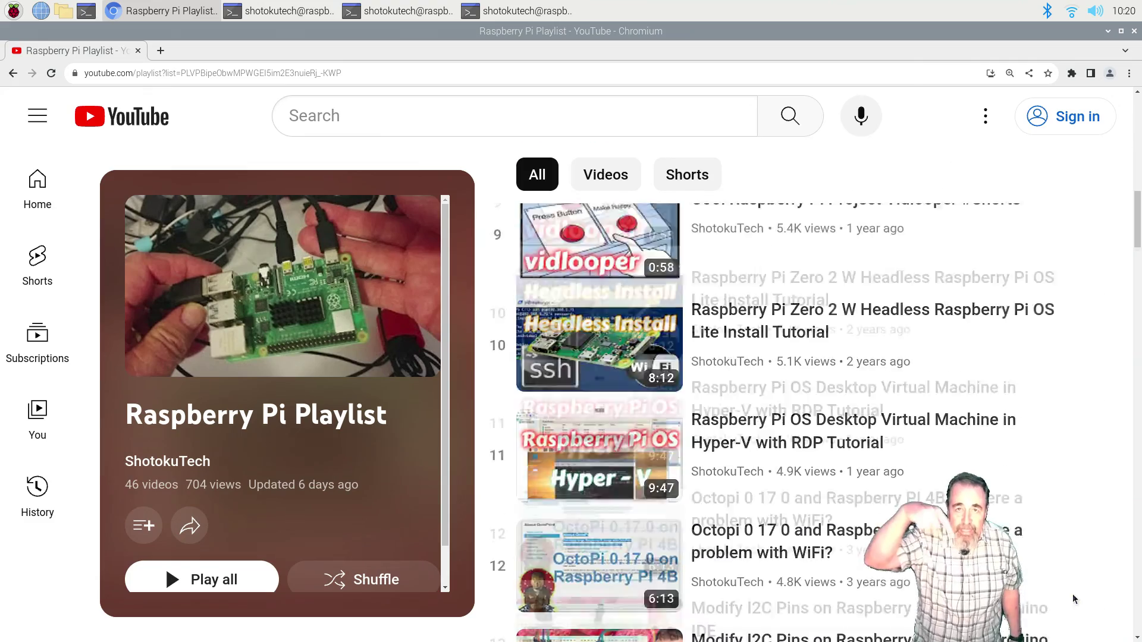
scroll(1073, 598, down, 11)
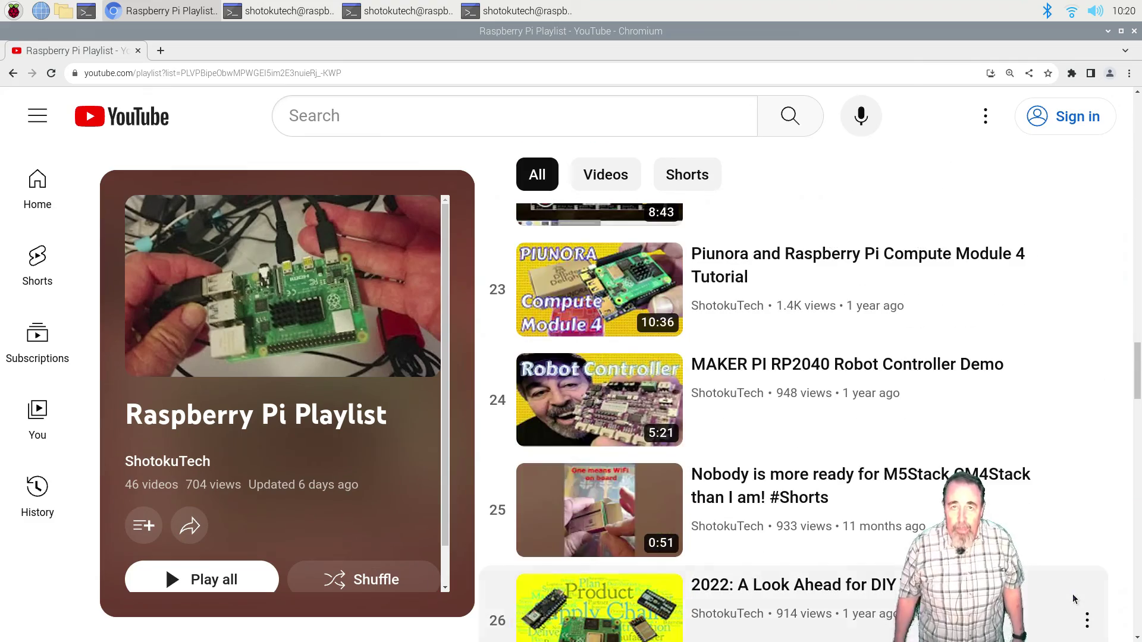
scroll(1072, 598, down, 5)
scroll(1072, 598, down, 16)
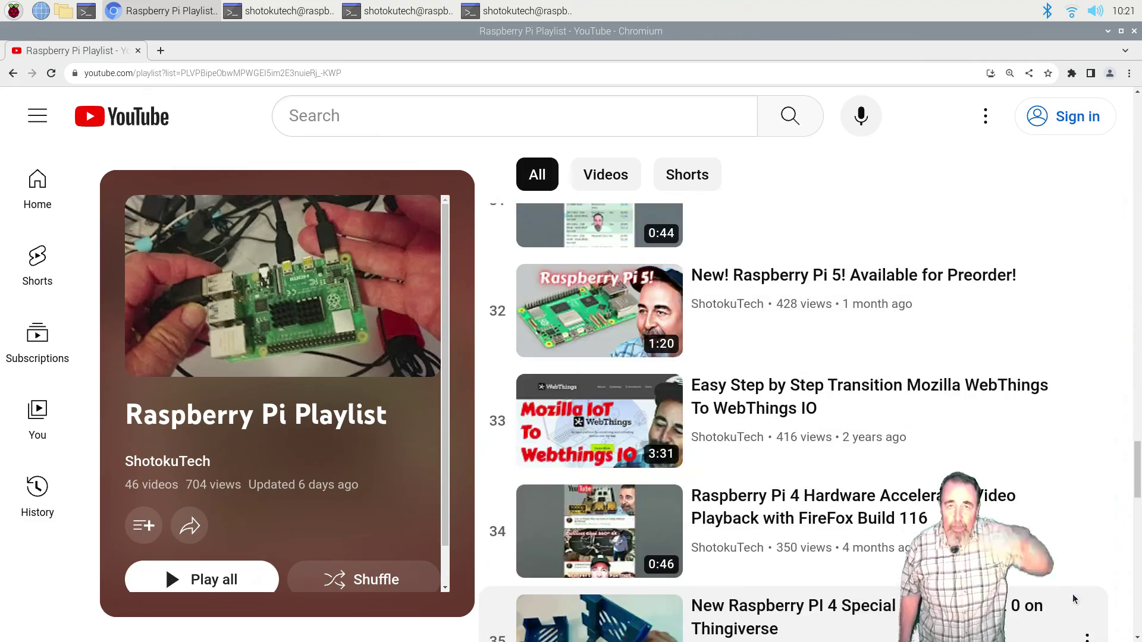
scroll(1072, 598, down, 5)
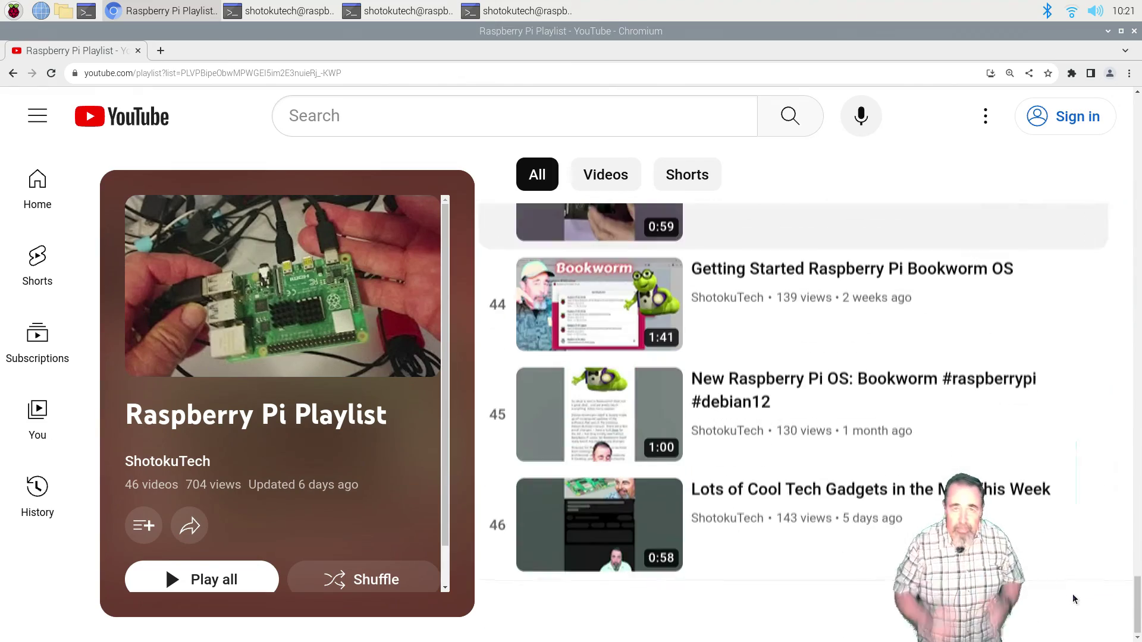
scroll(1073, 595, up, 20)
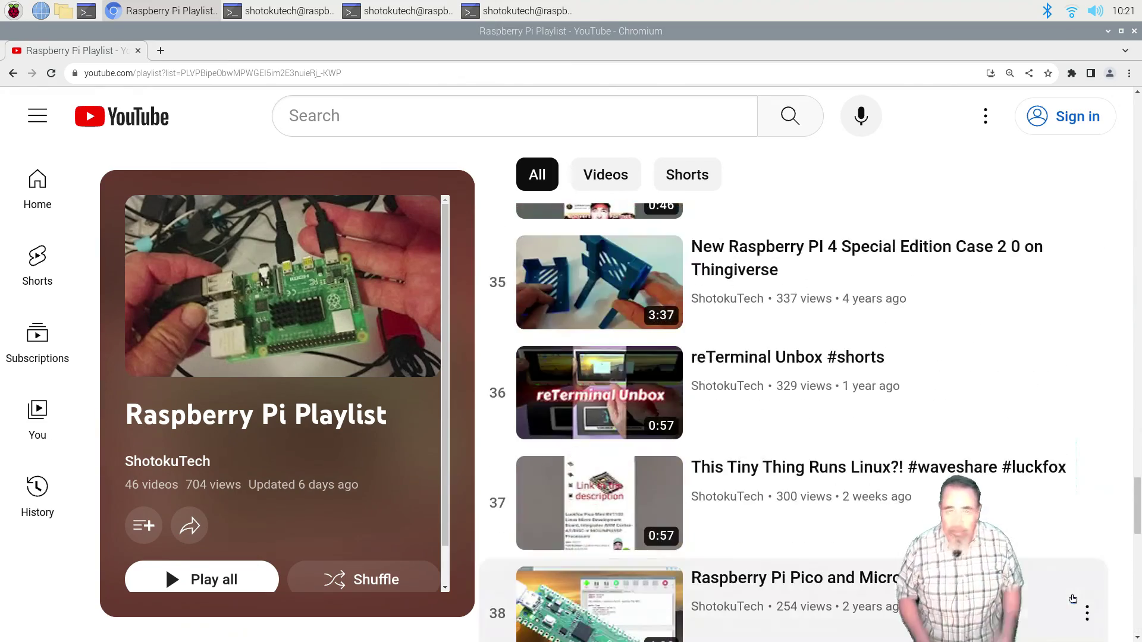
scroll(1072, 595, up, 18)
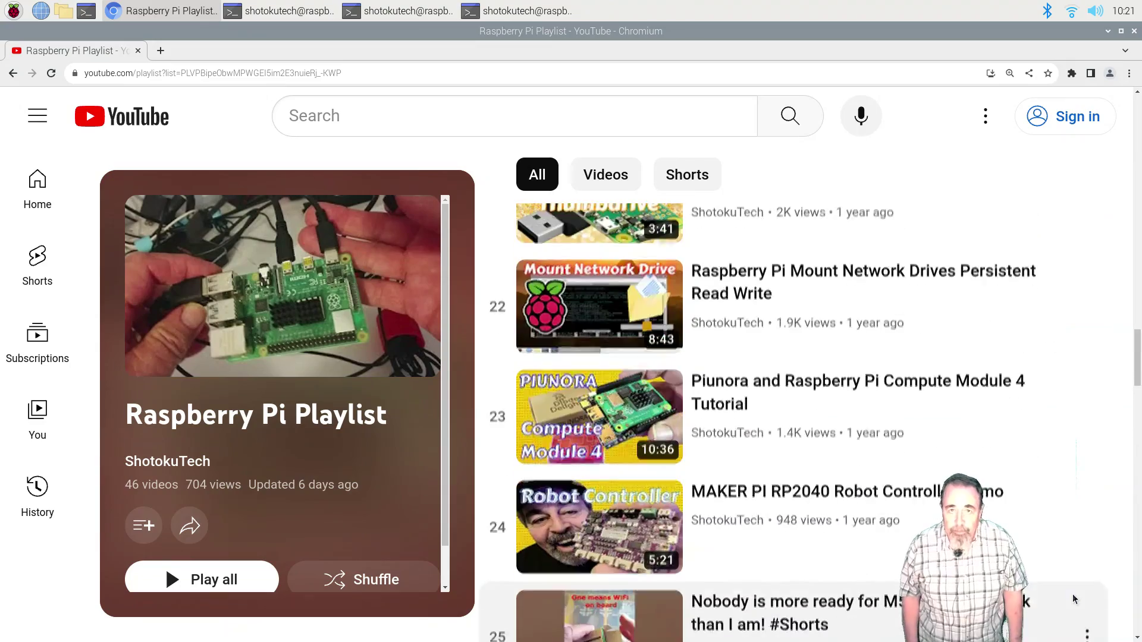
scroll(1072, 598, up, 15)
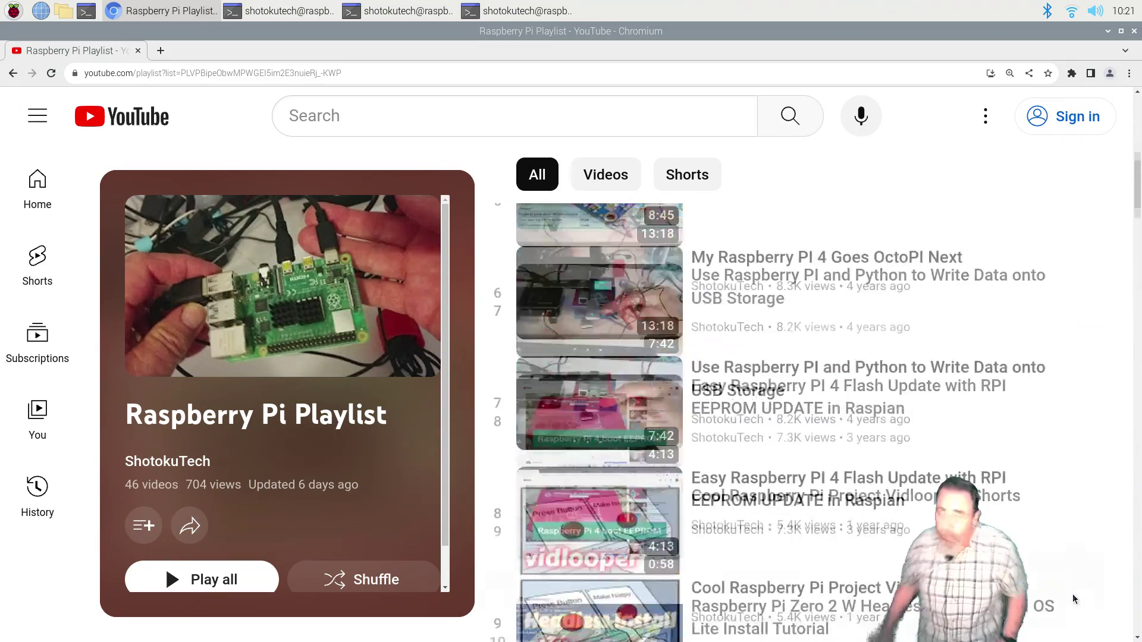